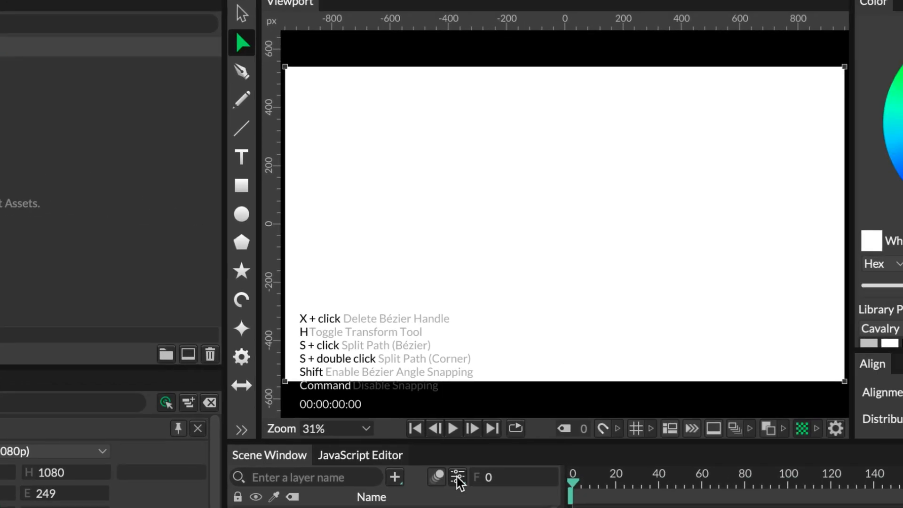
Step: Set the composition's width to 1080 and the end of its frame range to 300
left_click(776, 498)
left_click(436, 170)
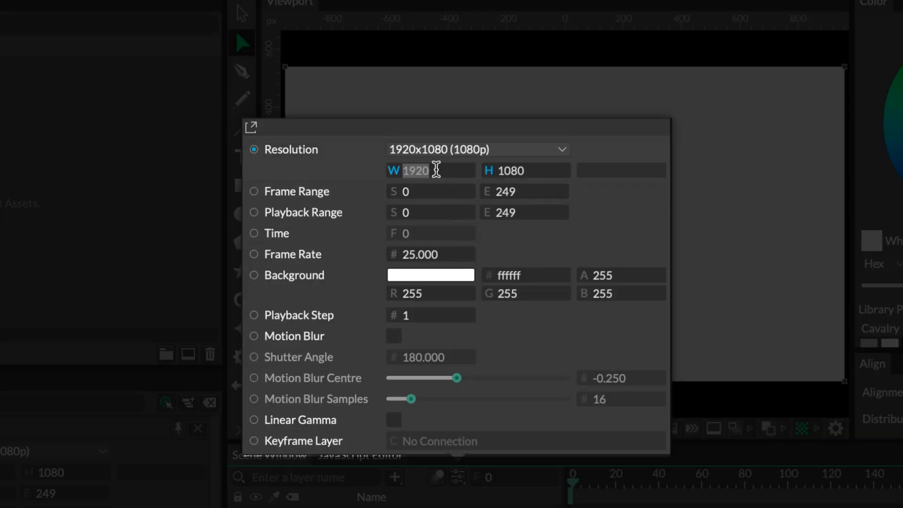
type("1080")
key("Return")
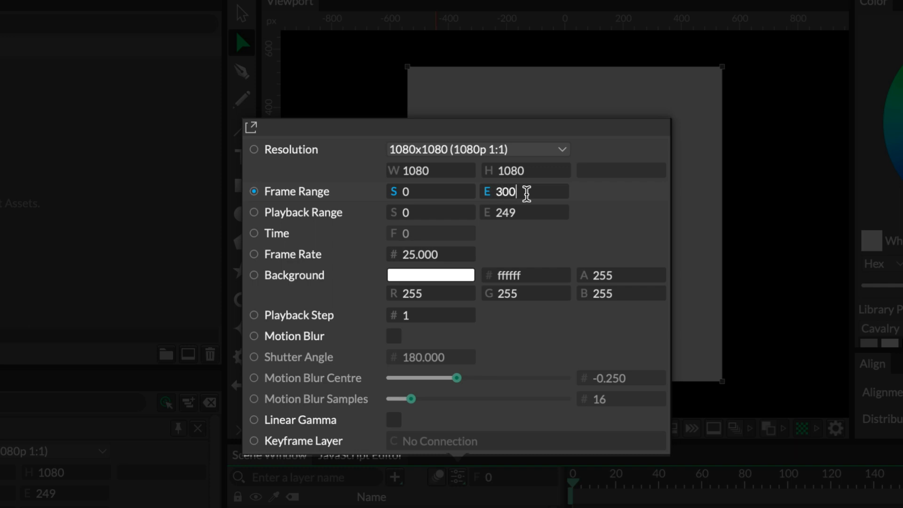
Step: Set the end of the composition's playback range to 300 and the frame rate to 30
left_click(526, 212)
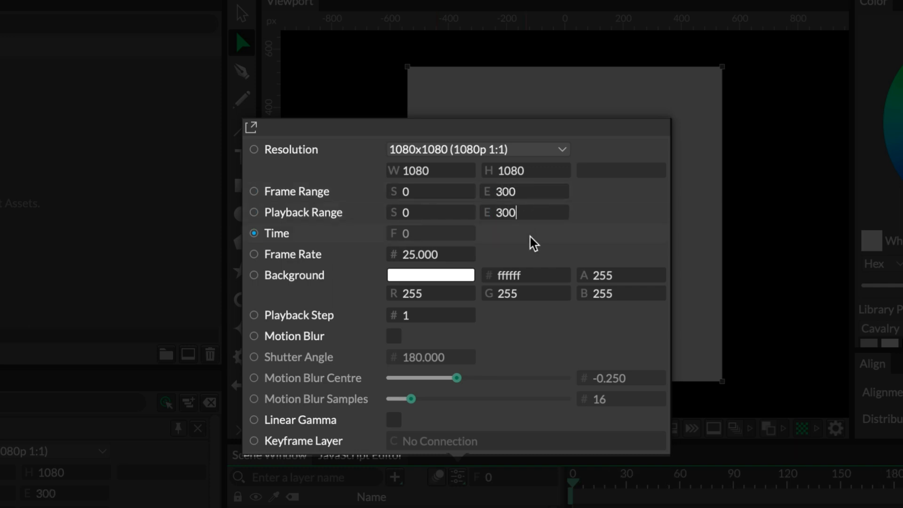
left_click(446, 255)
type("3")
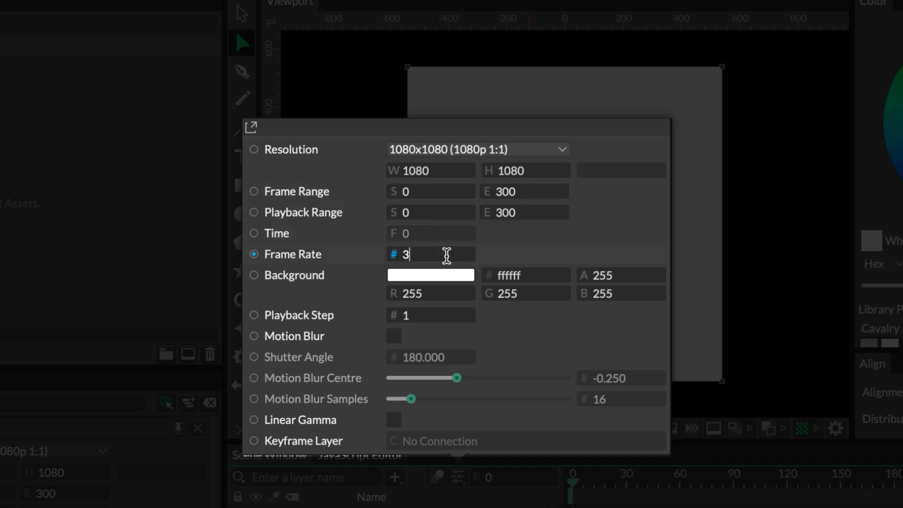
type("0")
key("Return")
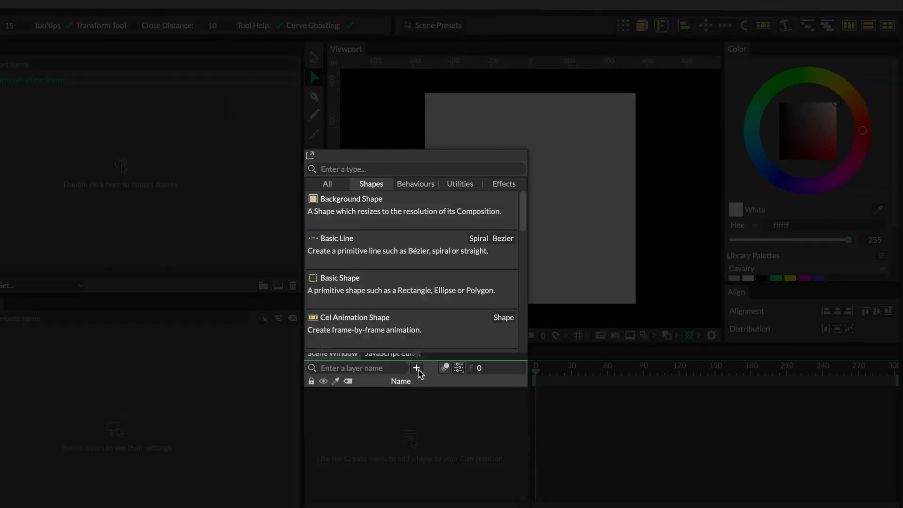
Step: Add a Background Shape and set its fill colour to hex d3dcdc
type("back")
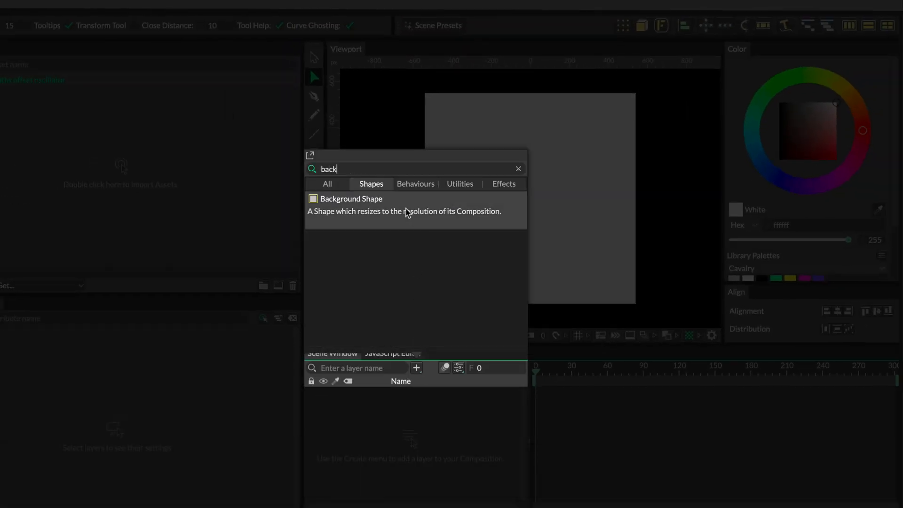
left_click(405, 210)
left_click(81, 349)
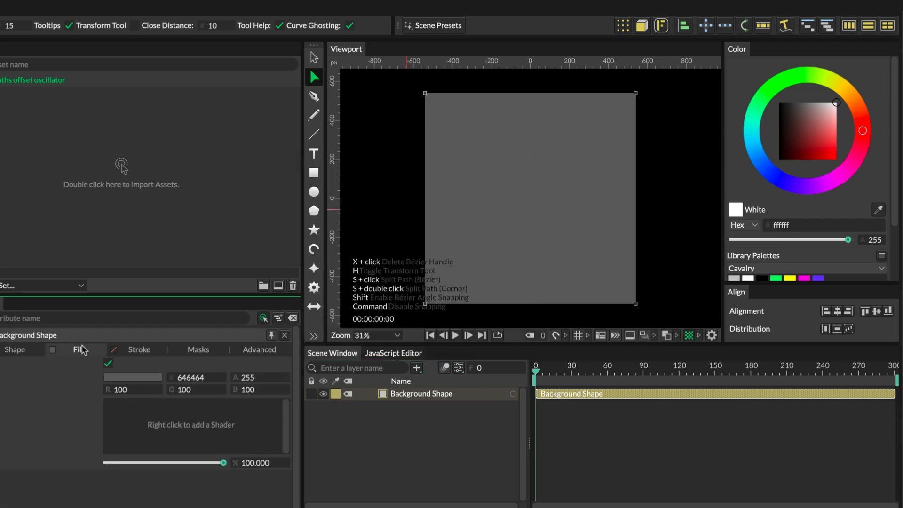
left_click(185, 377)
type("d3dcdc")
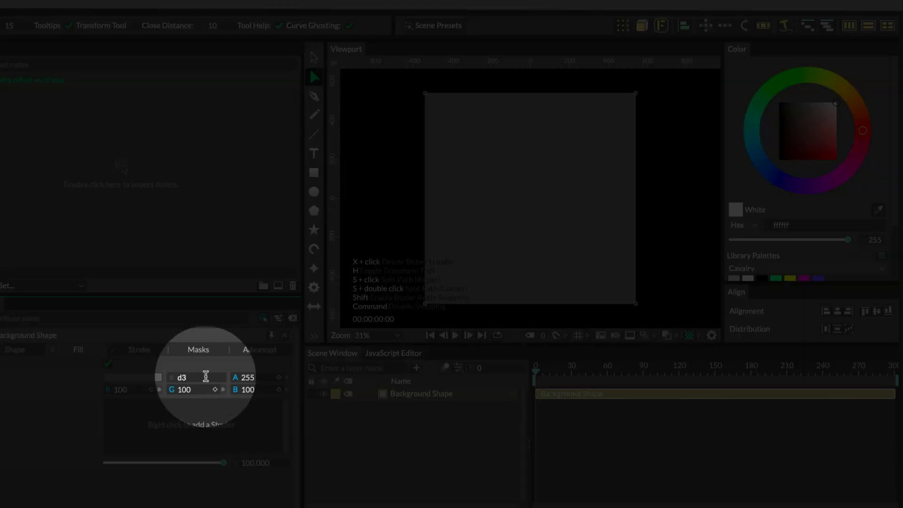
key("Return")
left_click(370, 463)
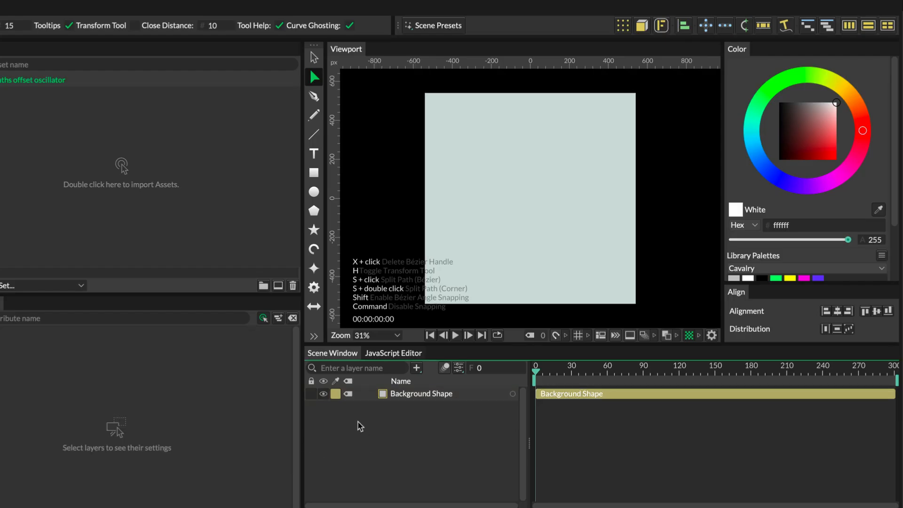
Step: Create a rectangle in the centre of the composition and set its rotation to 45 degrees
left_click(314, 172)
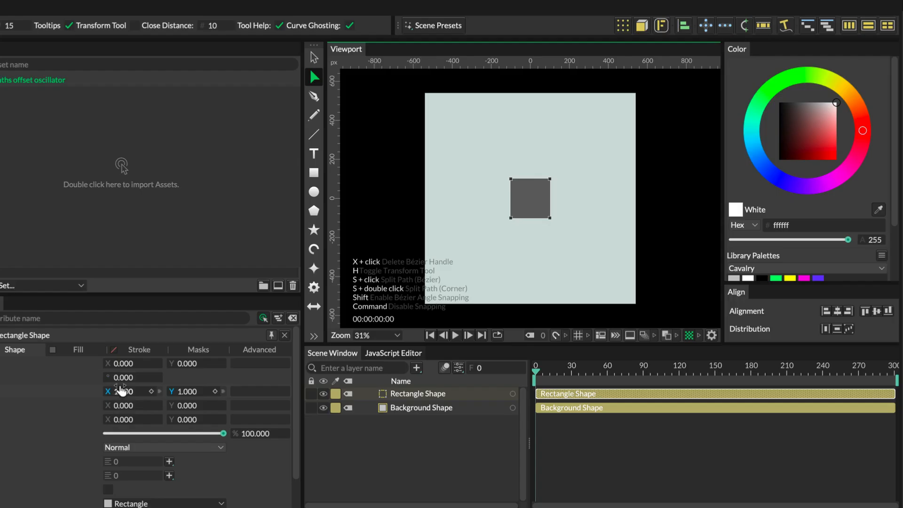
left_click(136, 377)
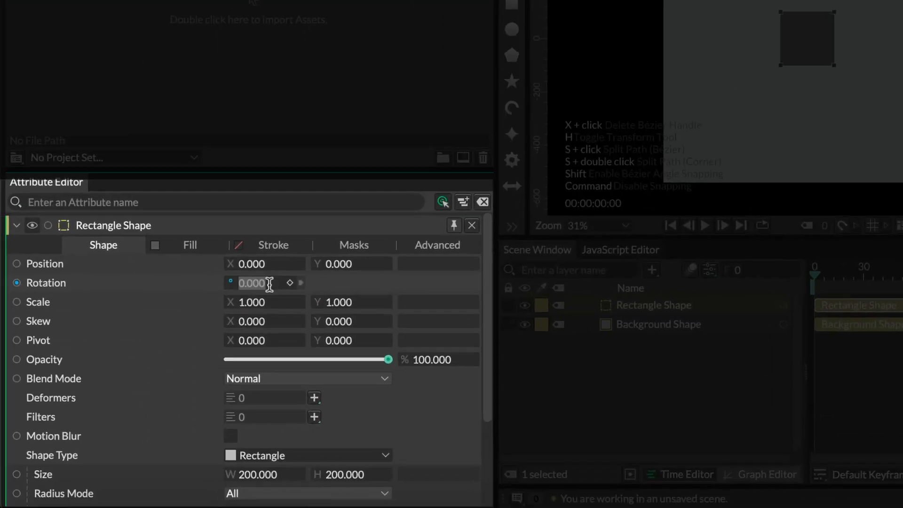
key("Return")
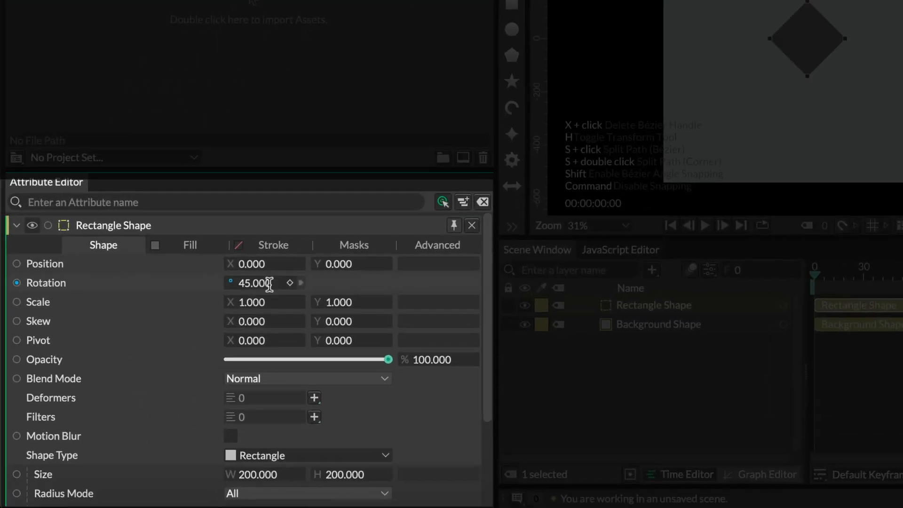
Step: Set the rectangle's size to 15 by 15 and its Y position to -400
left_click(281, 475)
type("1")
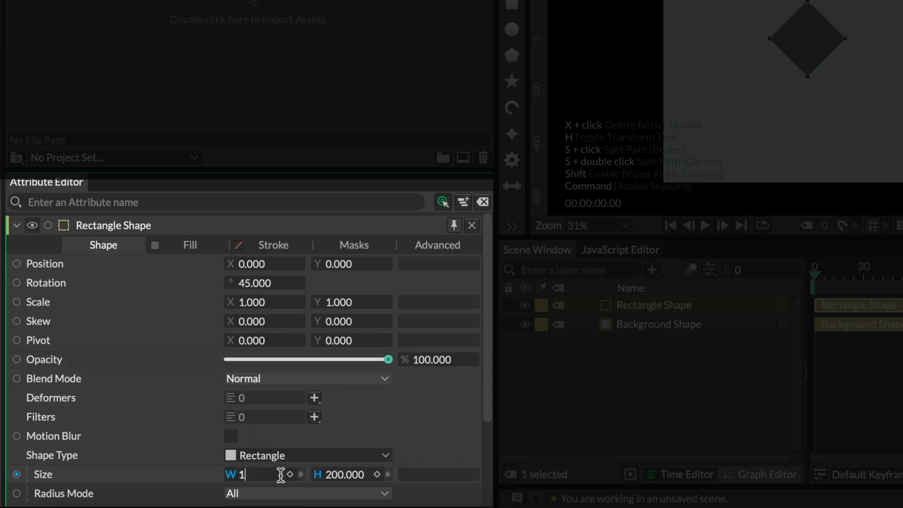
type("5")
key("Return")
left_click(352, 475)
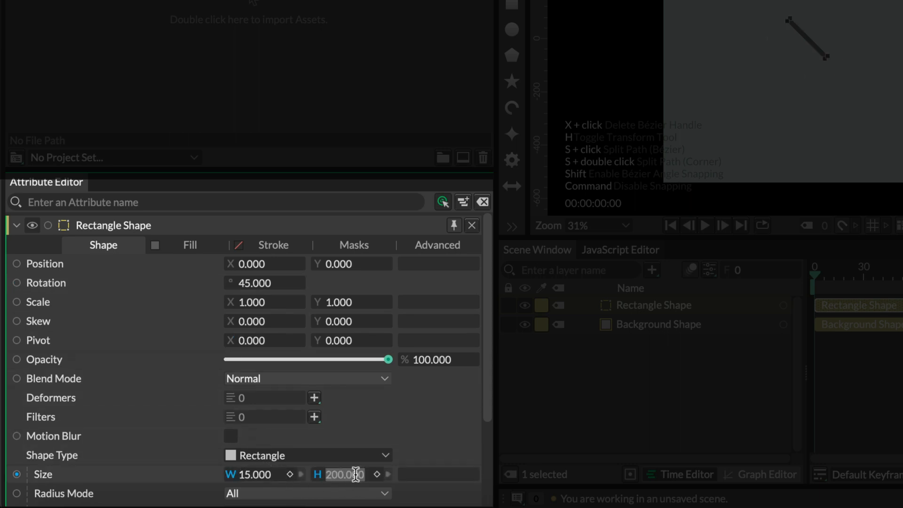
type("15")
key("Return")
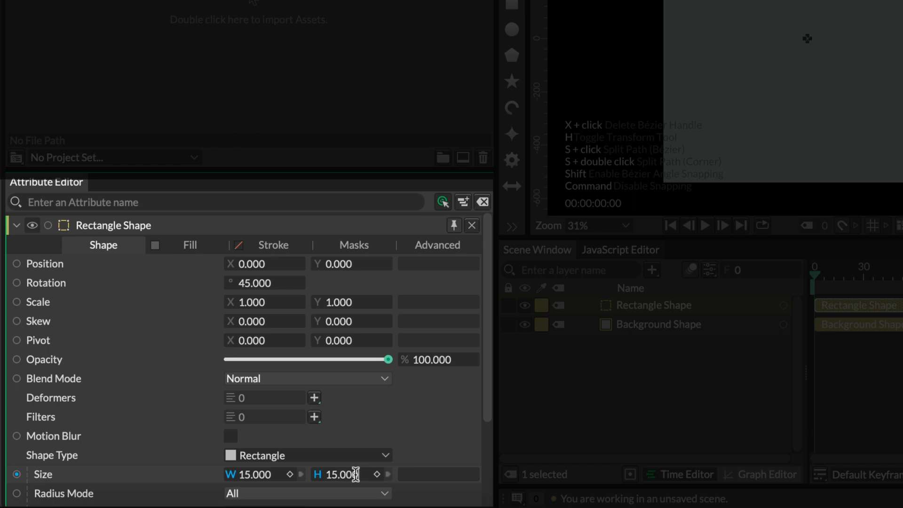
left_click(356, 264)
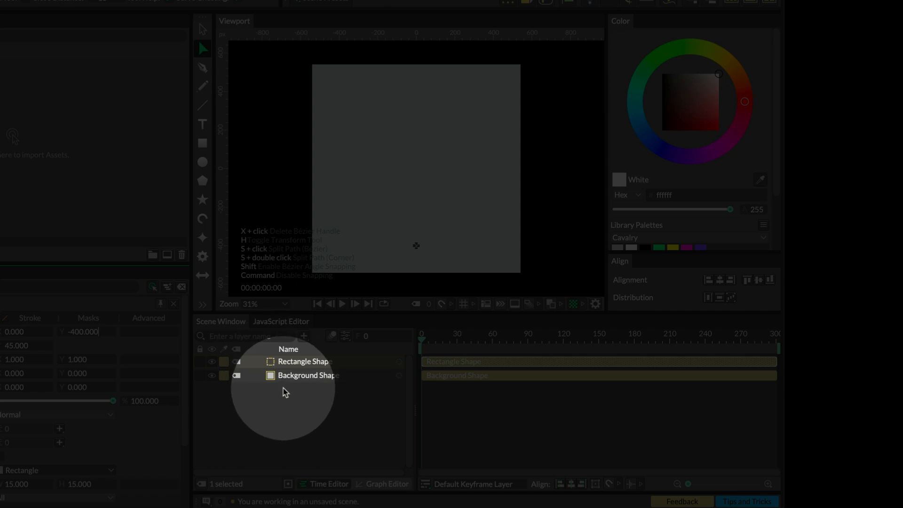
left_click(627, 349)
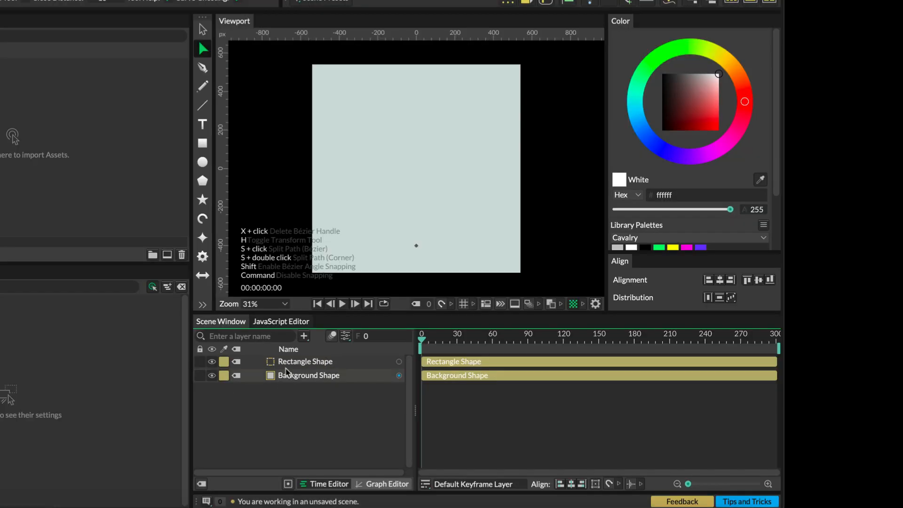
Step: Convert the rectangle to an editable shape and set a keyframe on its path at frame 0
left_click(286, 366)
key("super+e")
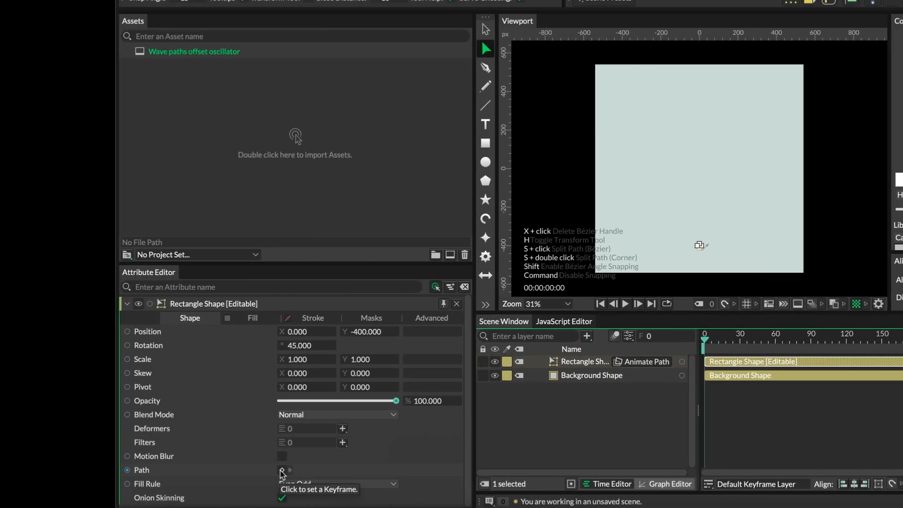
left_click(0, 469)
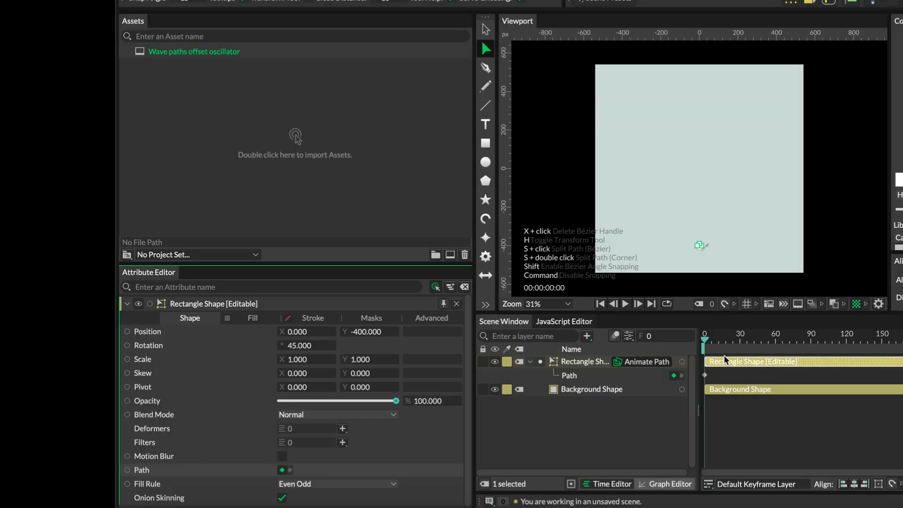
Step: At frame 31, move the rectangle's upper path points straight up to about Y 400 to form a long thin spike
left_click(742, 337)
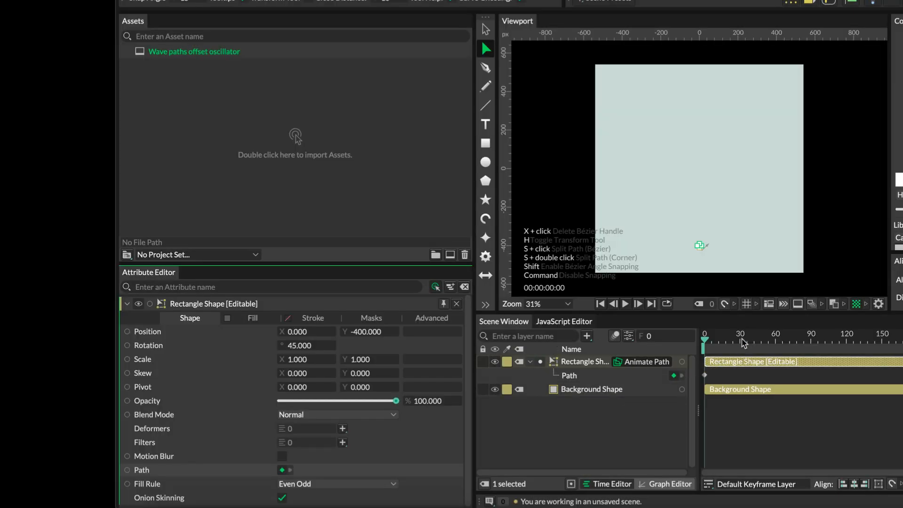
left_click_drag(681, 233, 700, 143)
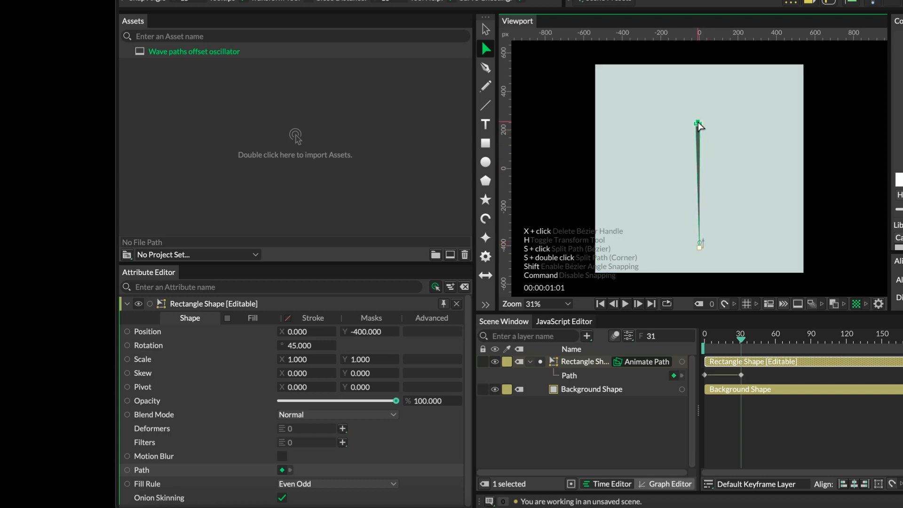
scroll(700, 126, "up", 3)
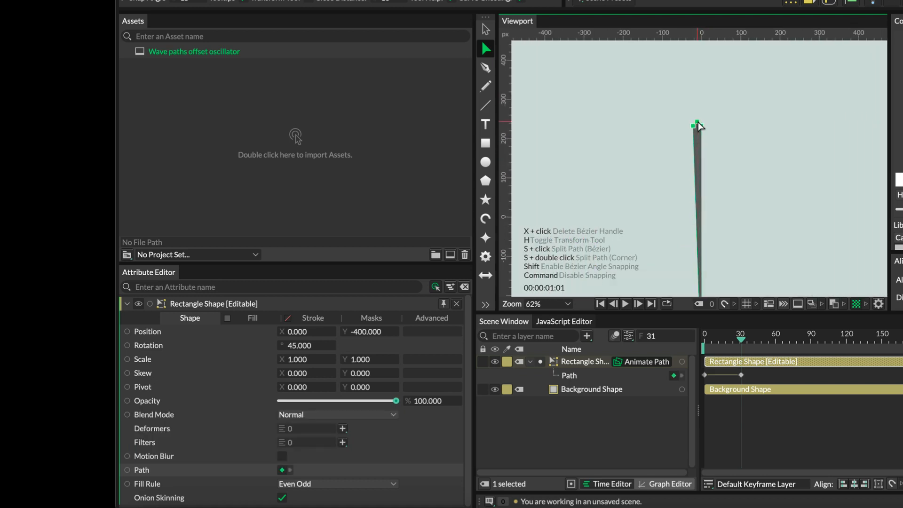
scroll(699, 126, "up", 1)
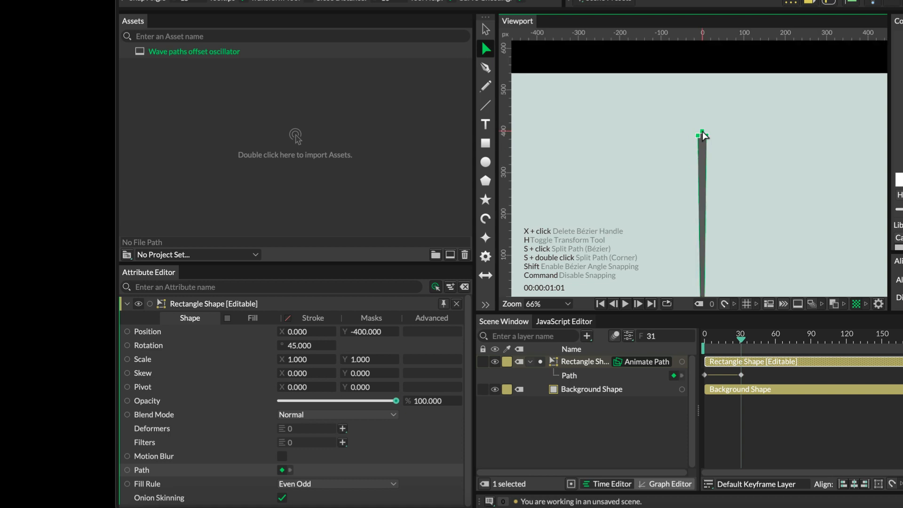
left_click(756, 419)
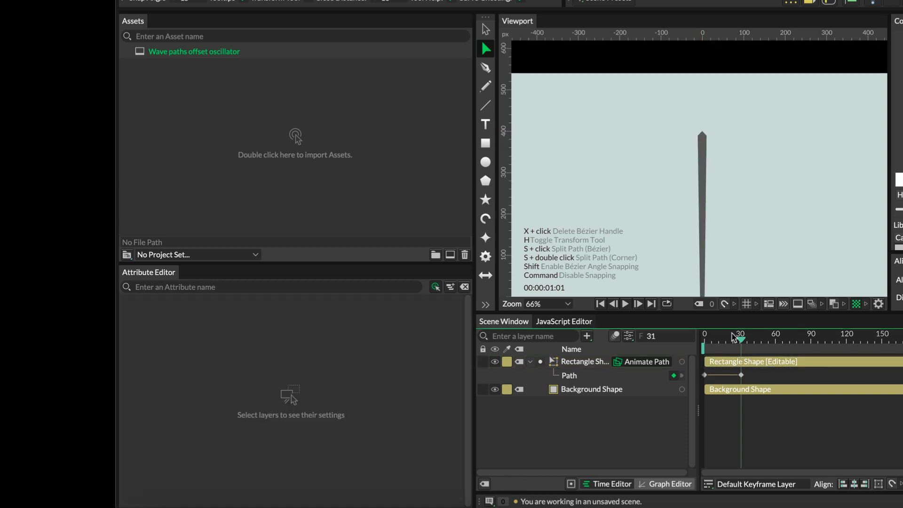
mouse_move(733, 337)
left_mouse_down()
mouse_move(710, 338)
mouse_move(740, 338)
left_mouse_up()
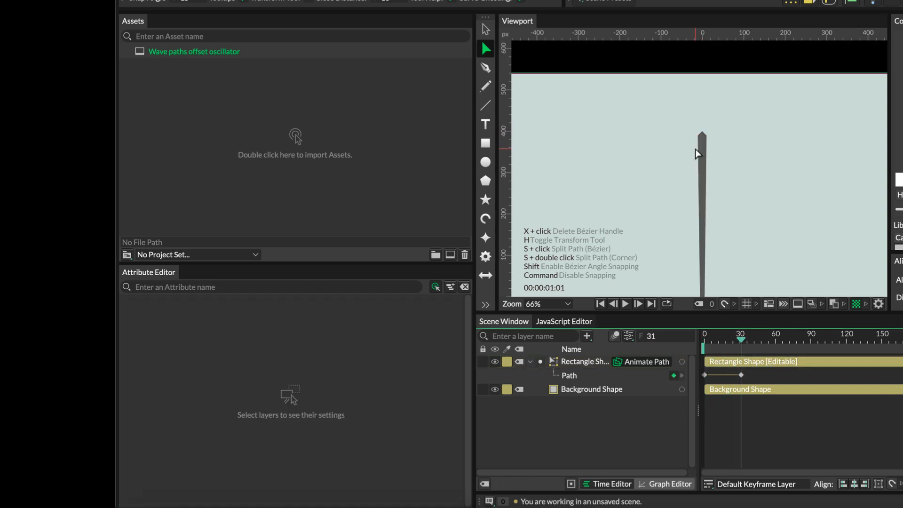
scroll(698, 154, "down", 5)
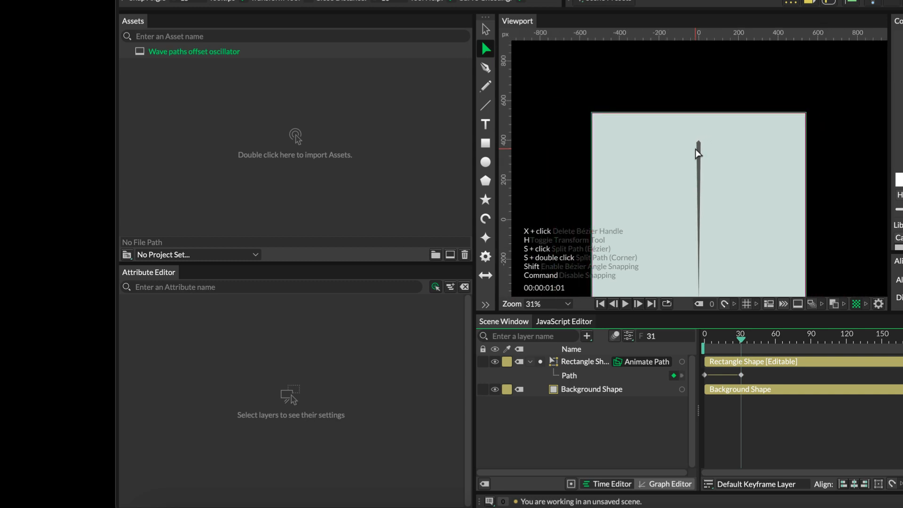
left_click_drag(696, 148, 685, 97)
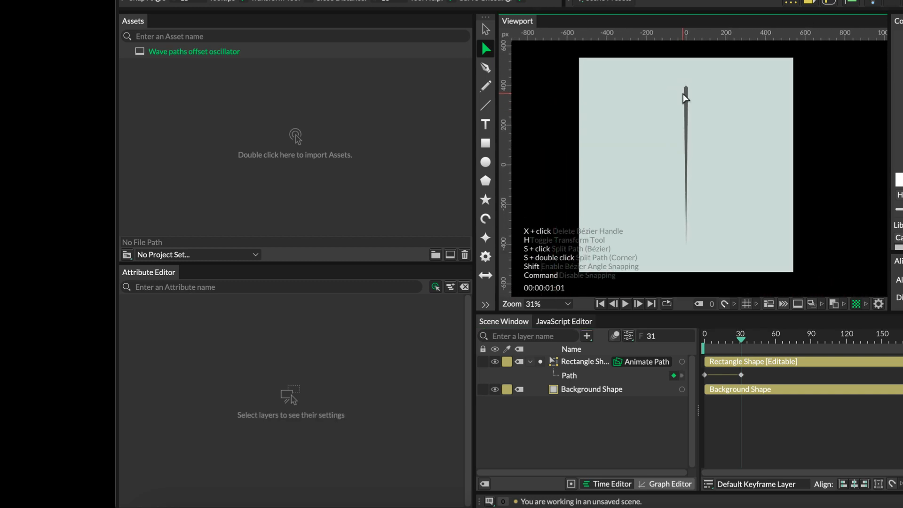
Step: Apply Slow In, Slow Out magic easing to the rectangle's two path keyframes
mouse_move(744, 337)
left_mouse_down()
mouse_move(704, 336)
mouse_move(748, 336)
left_mouse_up()
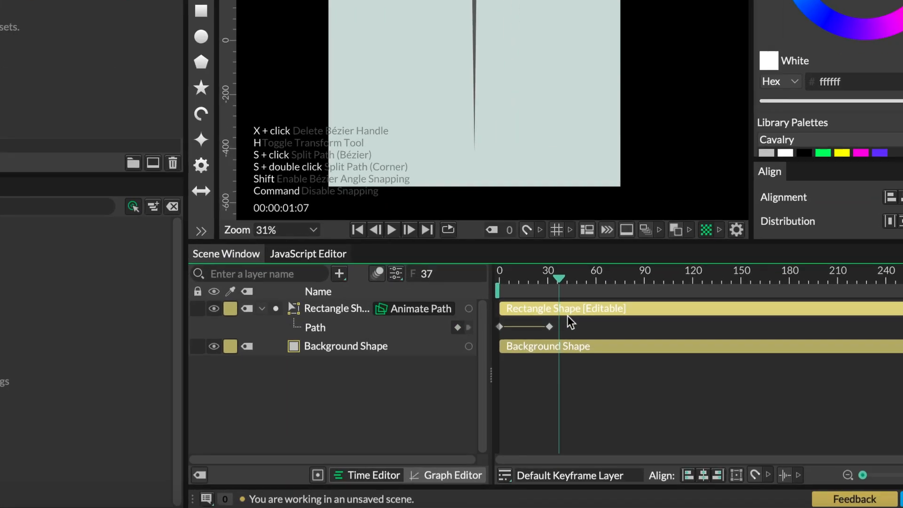
left_click_drag(564, 322, 495, 331)
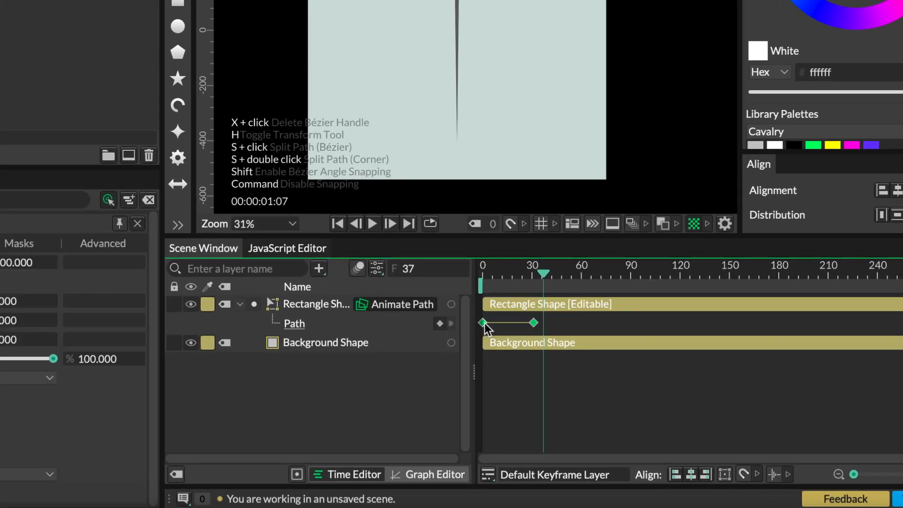
right_click(482, 322)
mouse_move(514, 137)
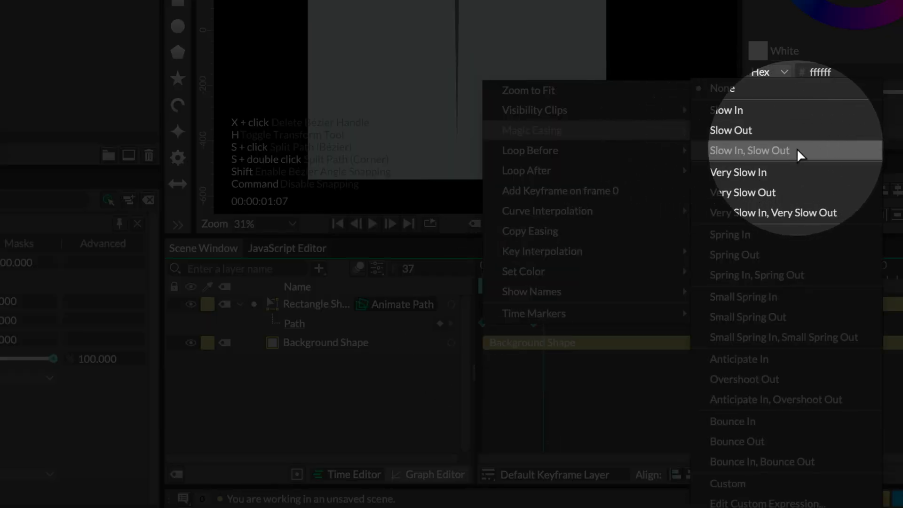
left_click(800, 151)
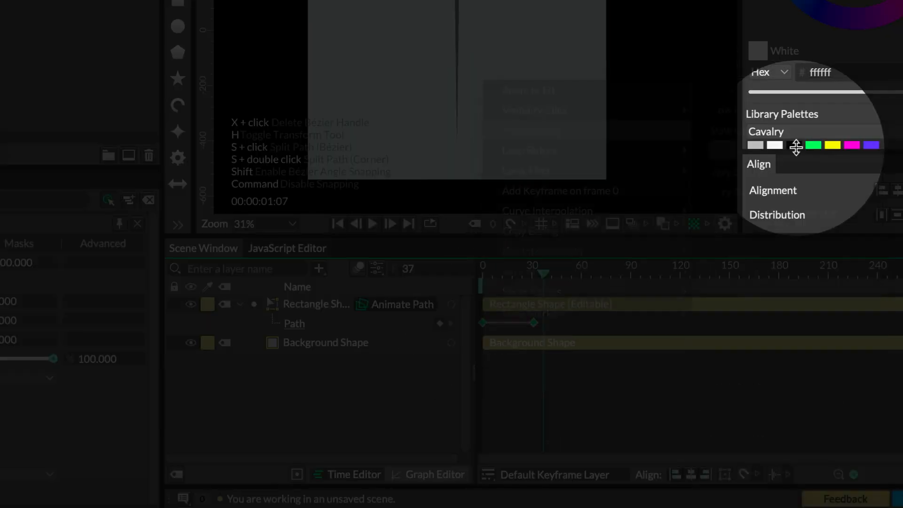
Step: Make the path animation oscillate after its last keyframe and return the playhead to frame 0
right_click(534, 323)
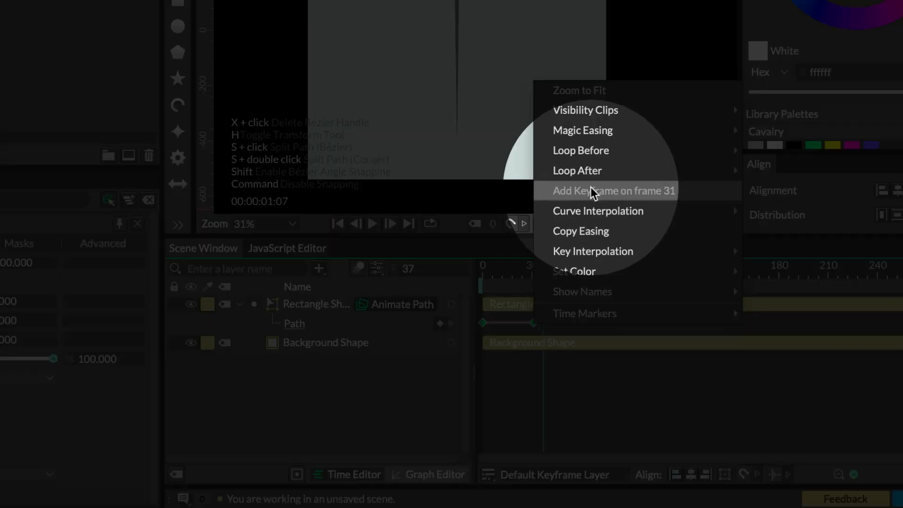
mouse_move(605, 176)
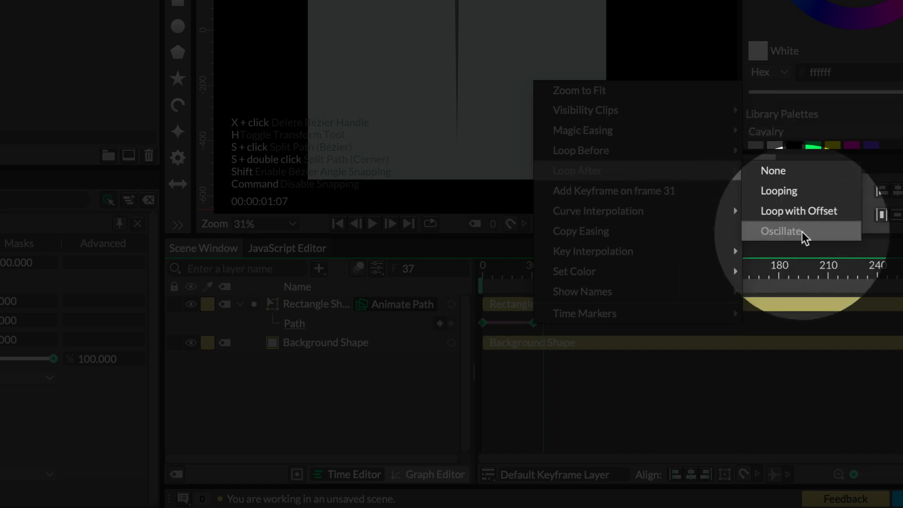
left_click(809, 230)
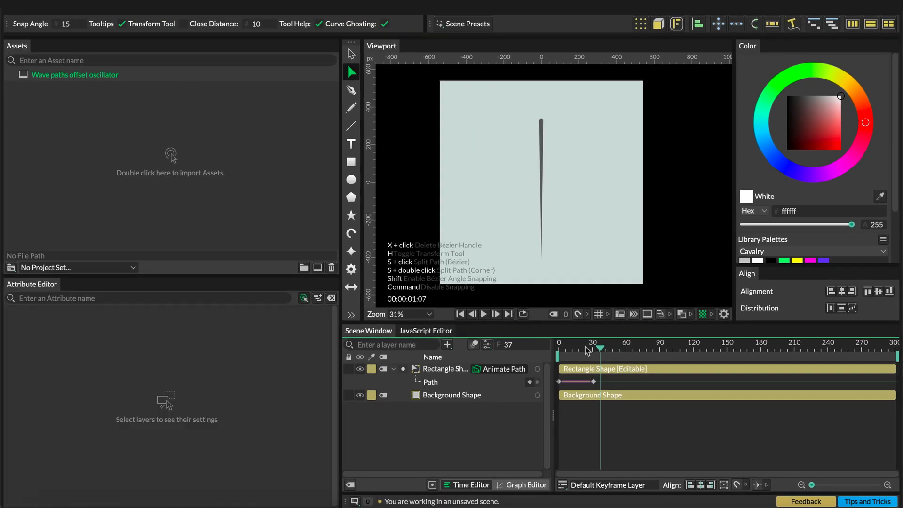
left_click_drag(587, 350, 547, 349)
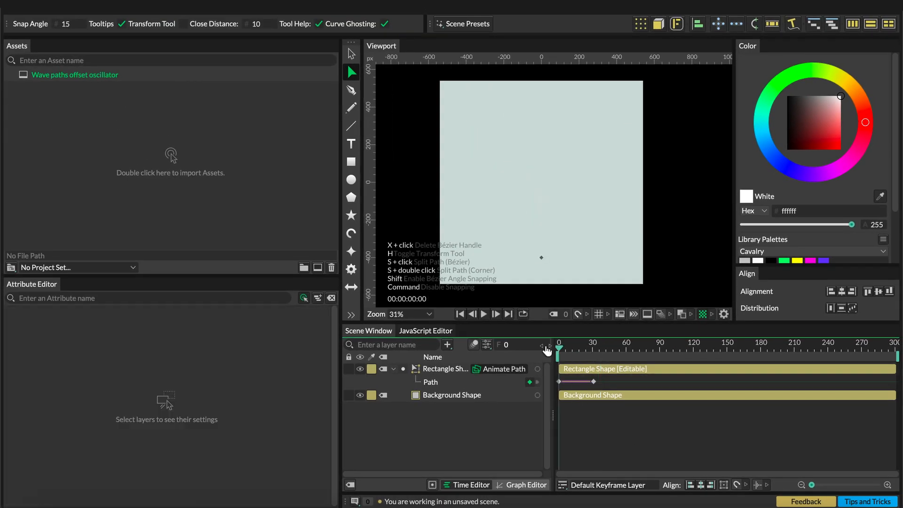
Step: Play back the oscillating spike animation from frame 0
key("space")
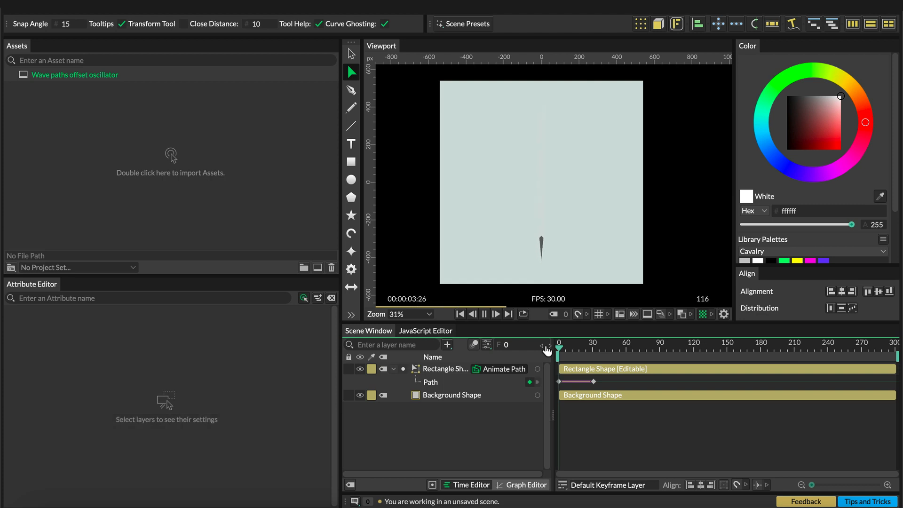
key("space")
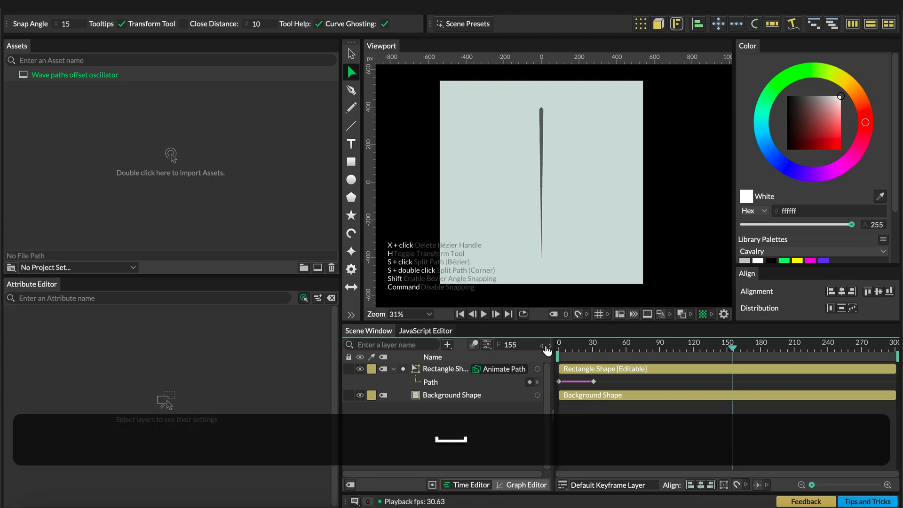
Step: Group the Rectangle Shape layer and create a Duplicator from that group
left_click(442, 370)
key("super+g")
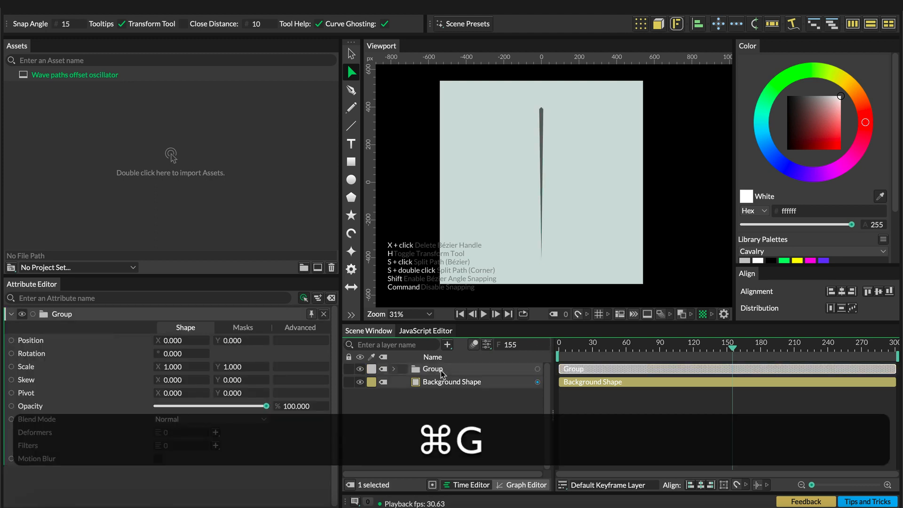
left_click(640, 25, "alt")
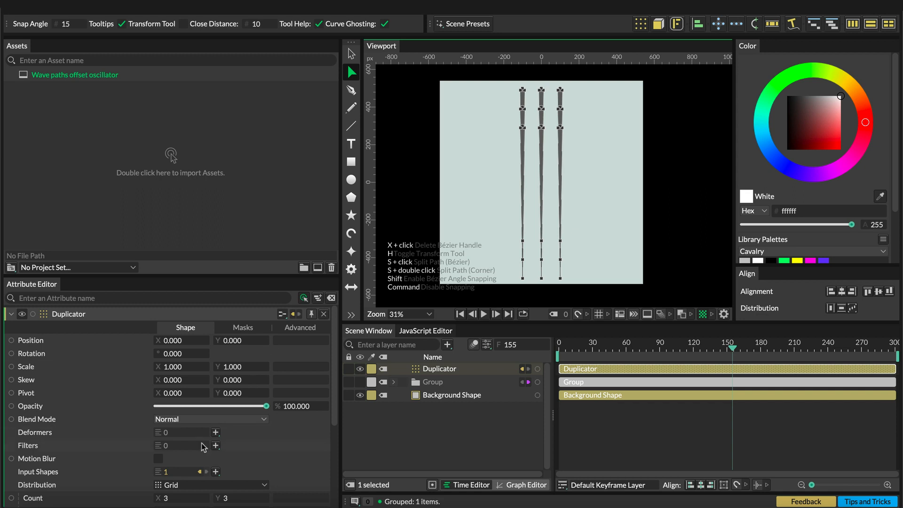
Step: Give the Duplicator a Linear distribution with a count of 15 and a size of 800
left_click(183, 485)
left_click(191, 375)
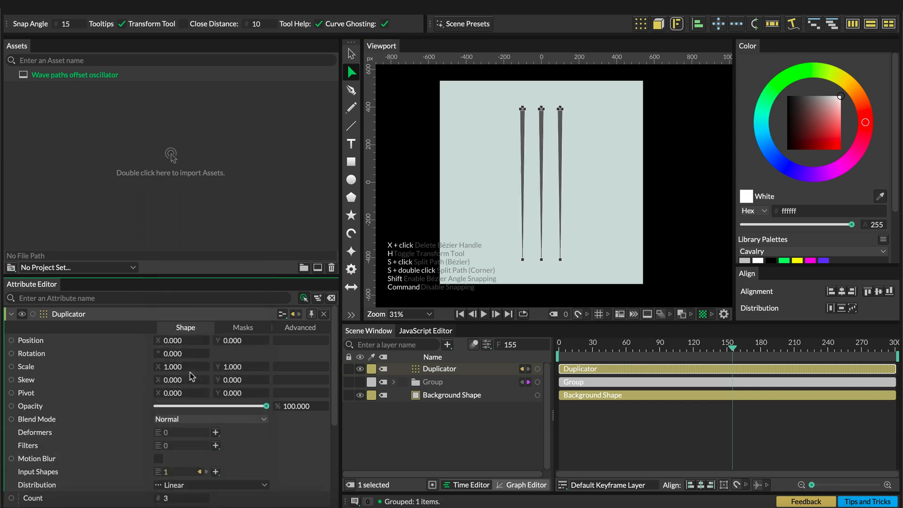
scroll(258, 463, "down", 6)
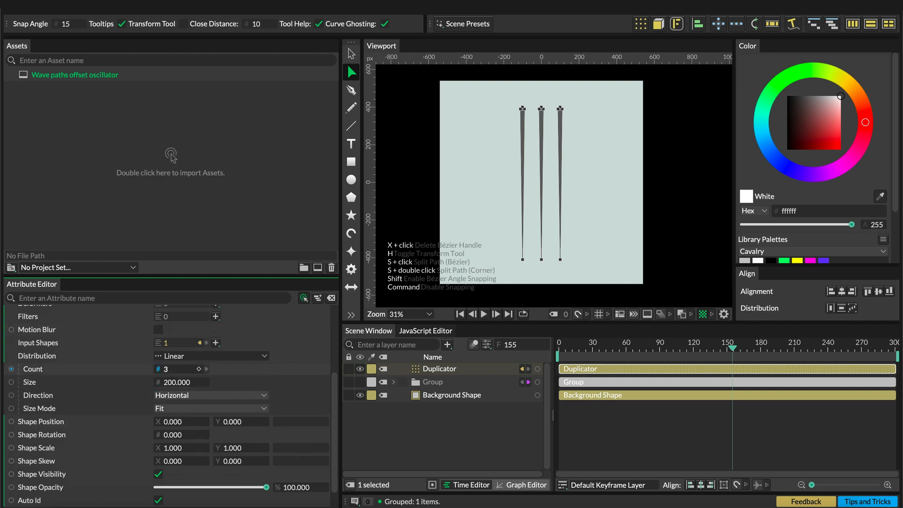
left_click(178, 369)
type("15")
left_click(183, 382)
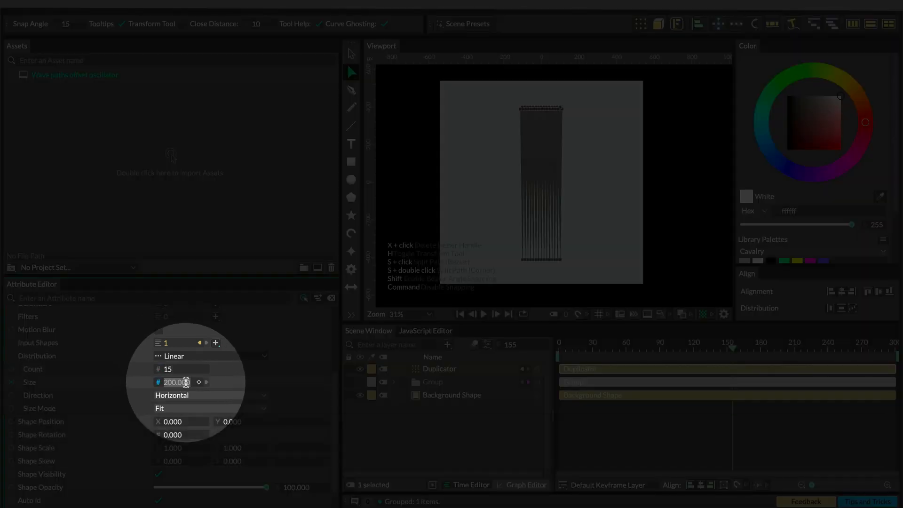
type("80")
key("Return")
Step: Add a Stagger behaviour to the Duplicator's Shape Time Offset
scroll(146, 418, "down", 2)
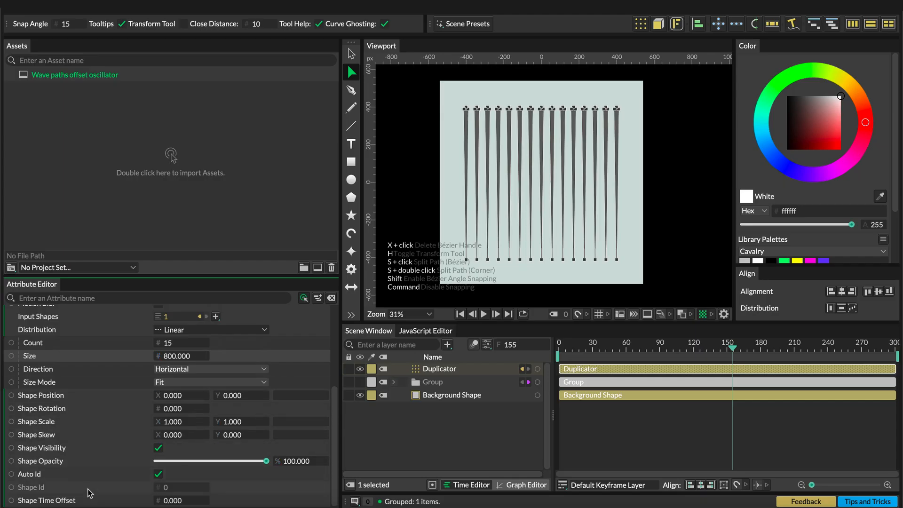
right_click(95, 500)
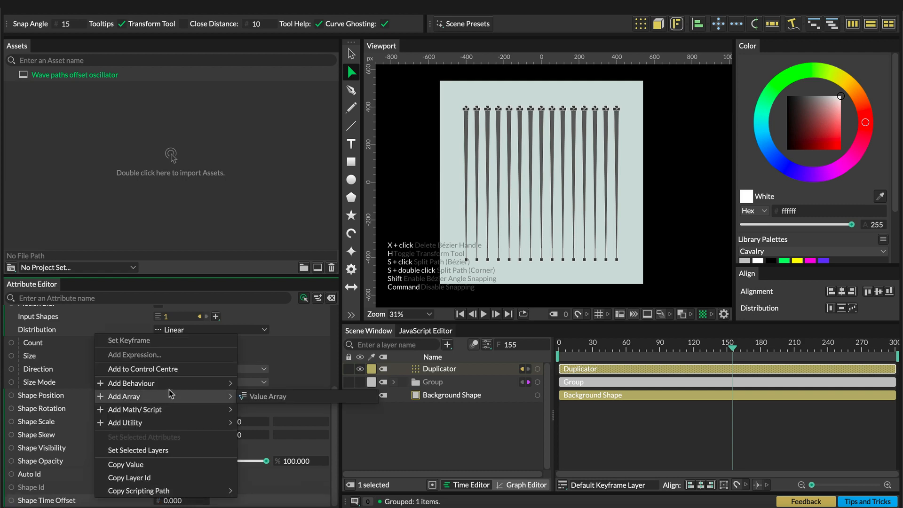
mouse_move(173, 384)
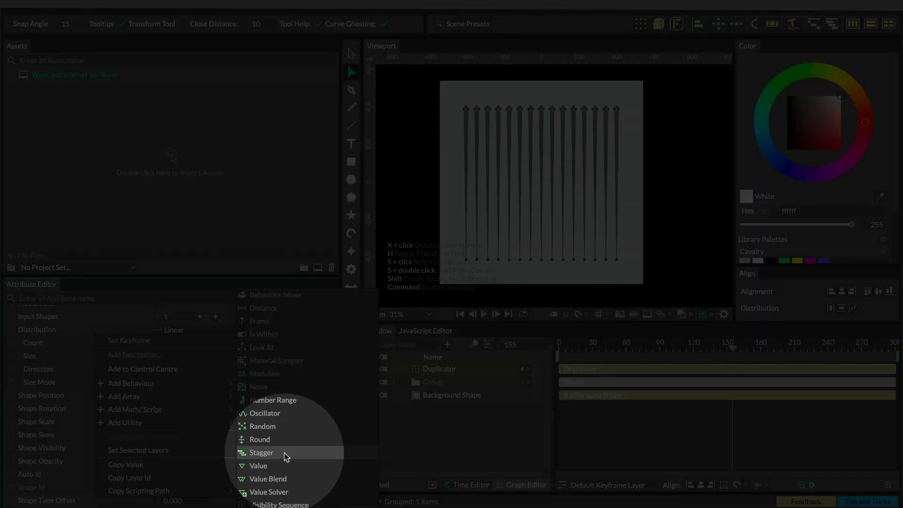
left_click(284, 453)
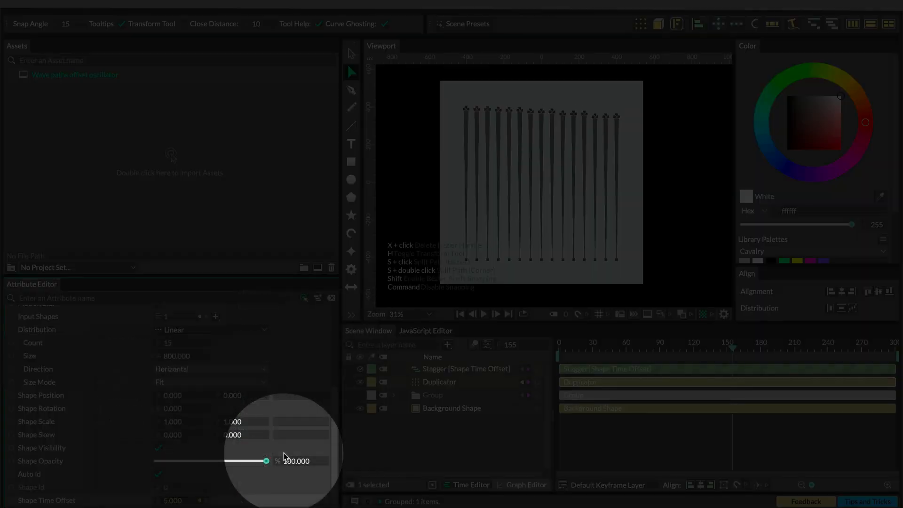
Step: At frame 0, keyframe the Stagger's Maximum with a value of 0
left_click_drag(569, 345, 554, 347)
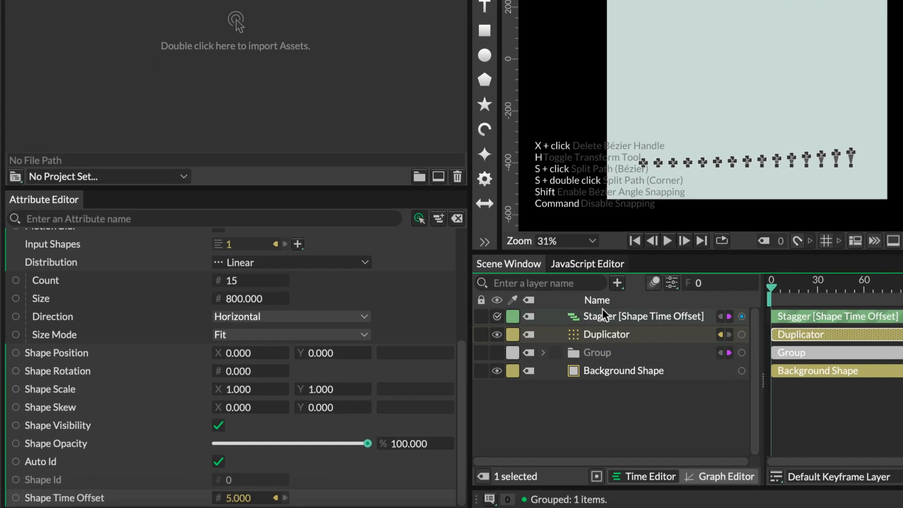
left_click(602, 308)
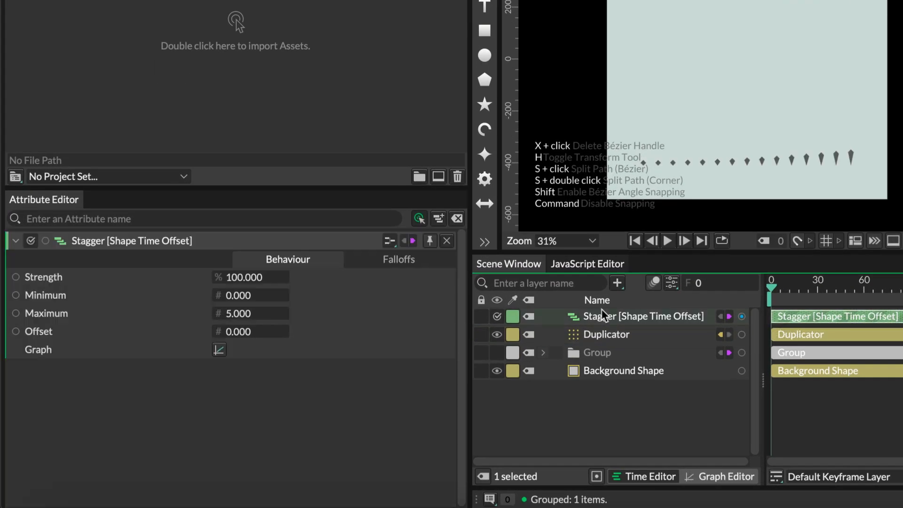
left_click(275, 312)
double_click(244, 313)
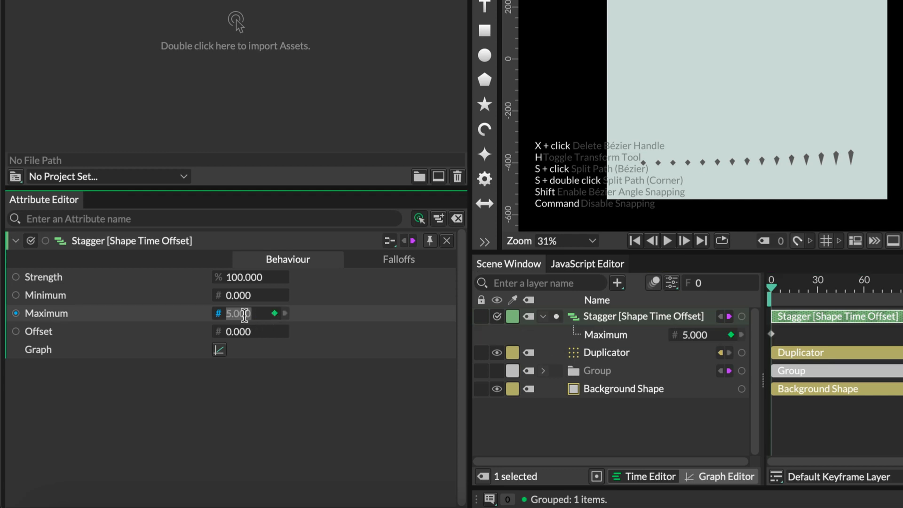
type("0")
key("Return")
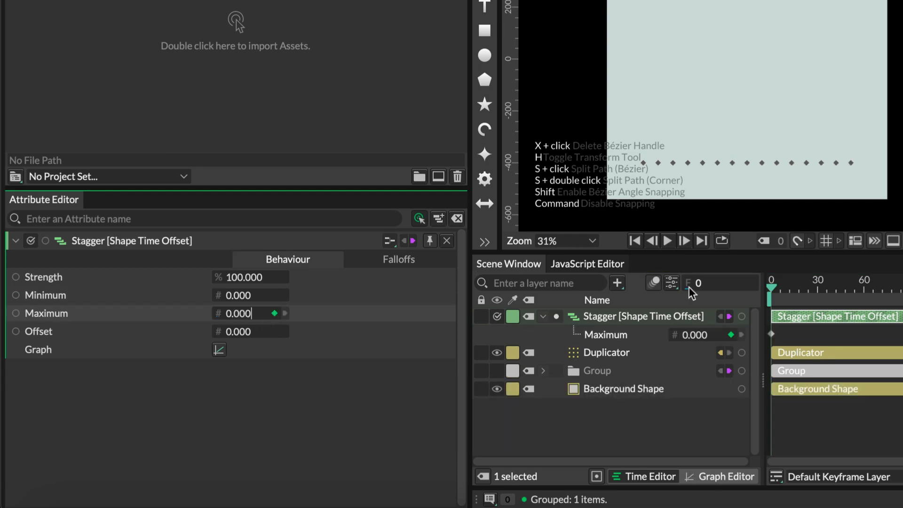
Step: At frame 30, set the Stagger's Maximum to 10 as a second keyframe
left_click(815, 287)
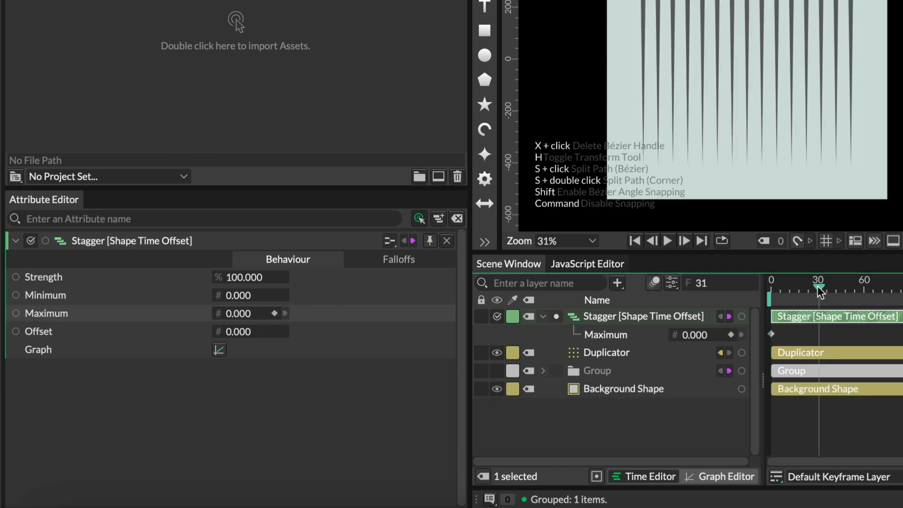
left_click(256, 314)
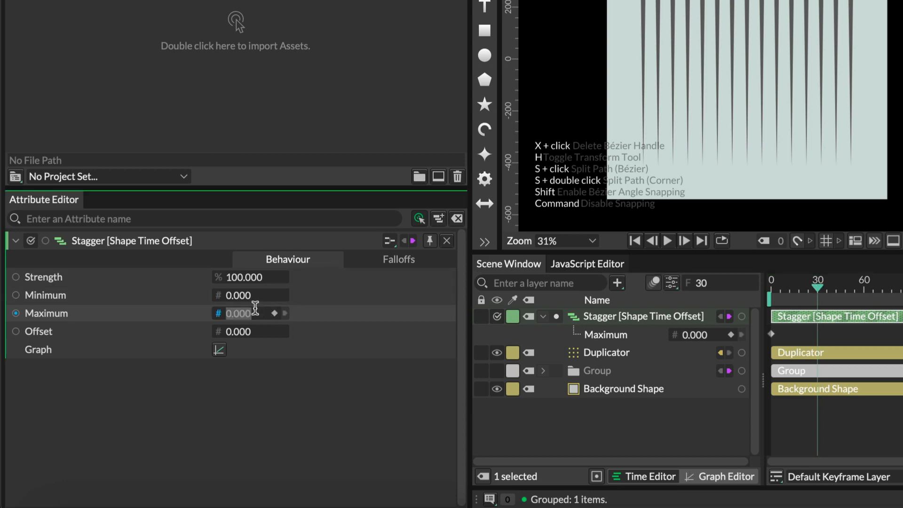
type("10")
key("Return")
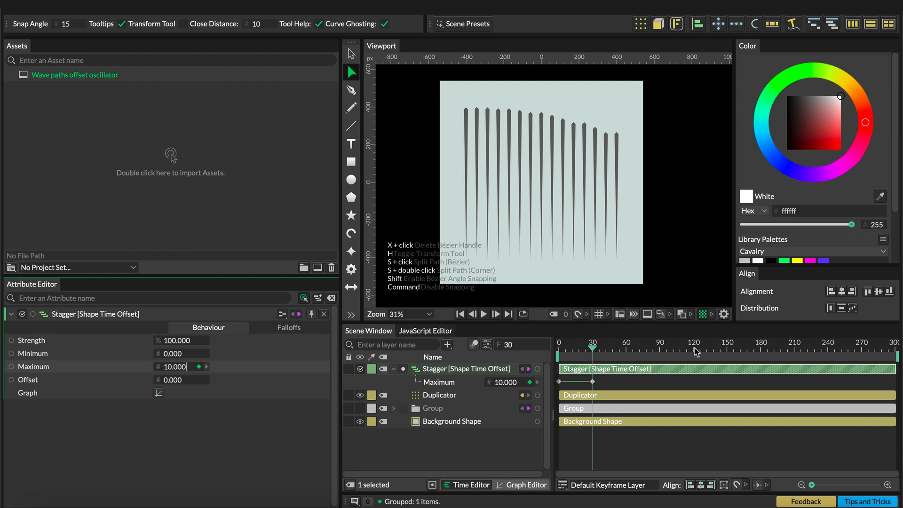
Step: At frame 120, set the Stagger's Maximum to 60 as a third keyframe
left_click(691, 351)
left_click(177, 367)
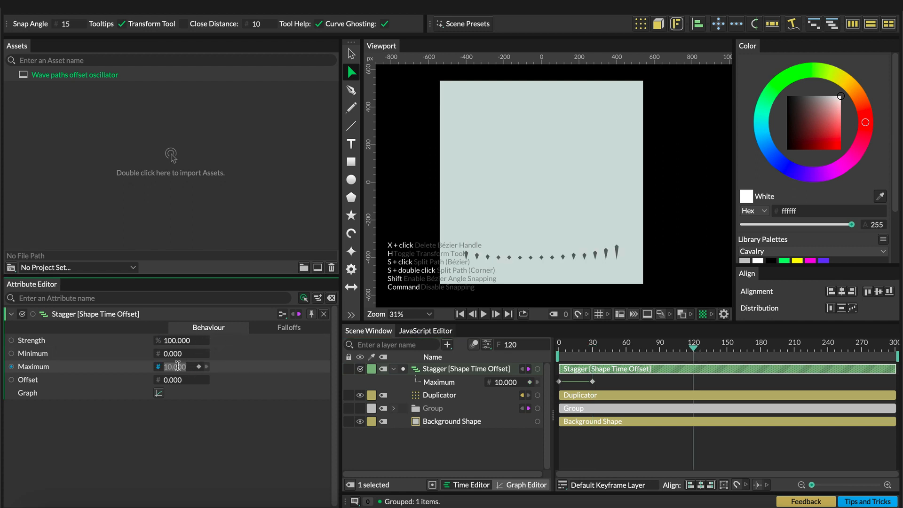
type("60")
key("Return")
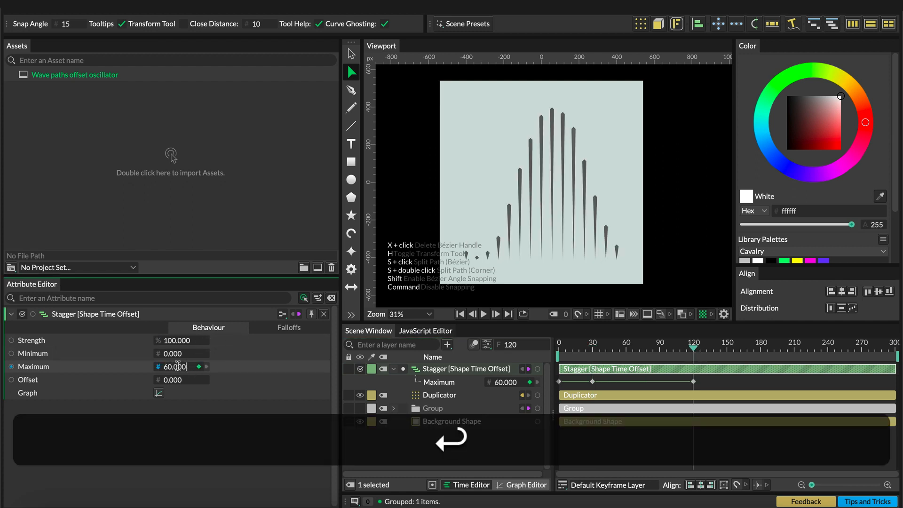
Step: Return to frame 0 and play back the staggered wave of spikes
left_click_drag(572, 342, 523, 346)
key("space")
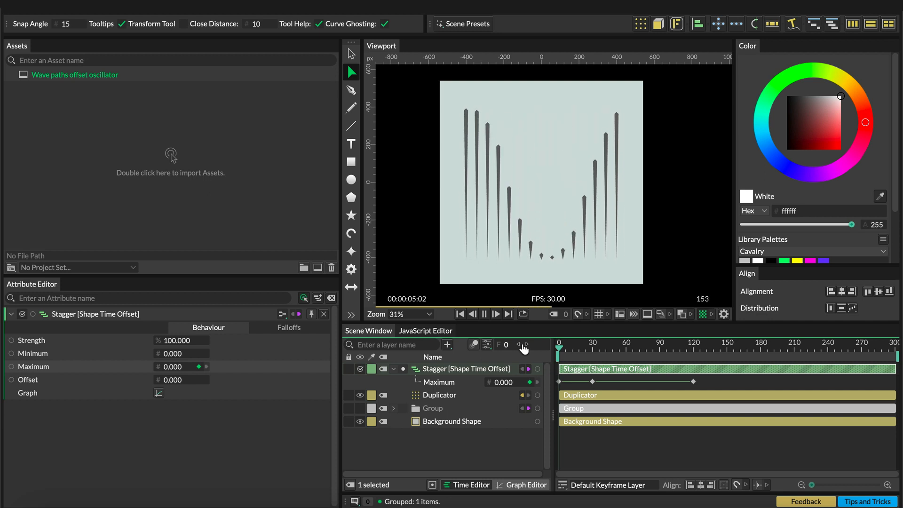
key("space")
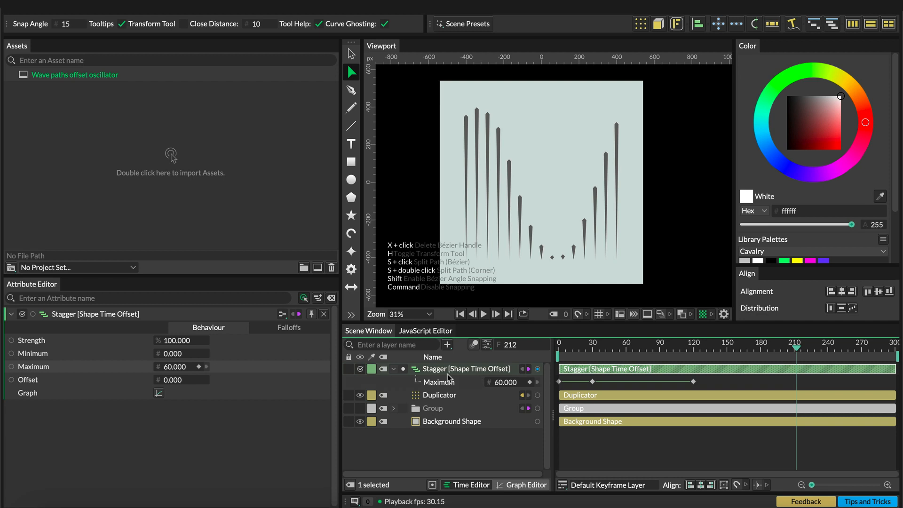
Step: Nest the Stagger layer under the Duplicator and duplicate the Duplicator
left_click_drag(442, 374, 449, 399)
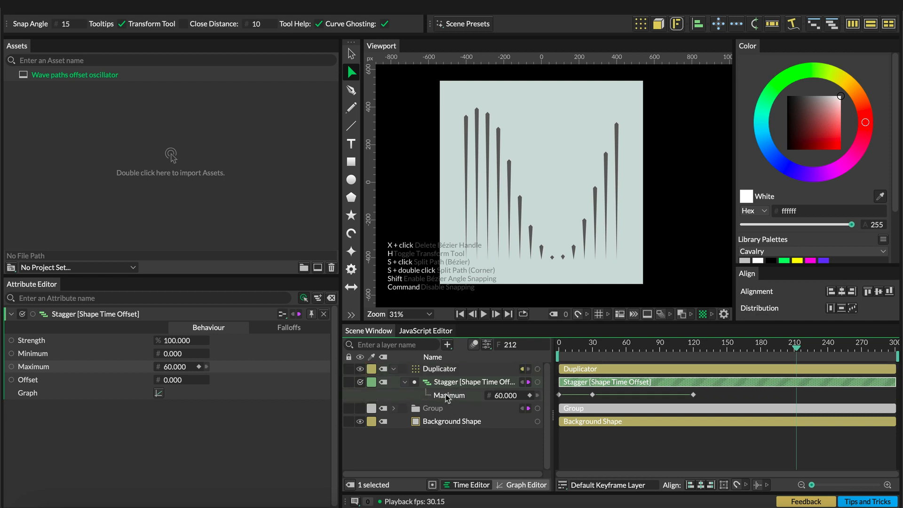
left_click(394, 369)
key("super+d")
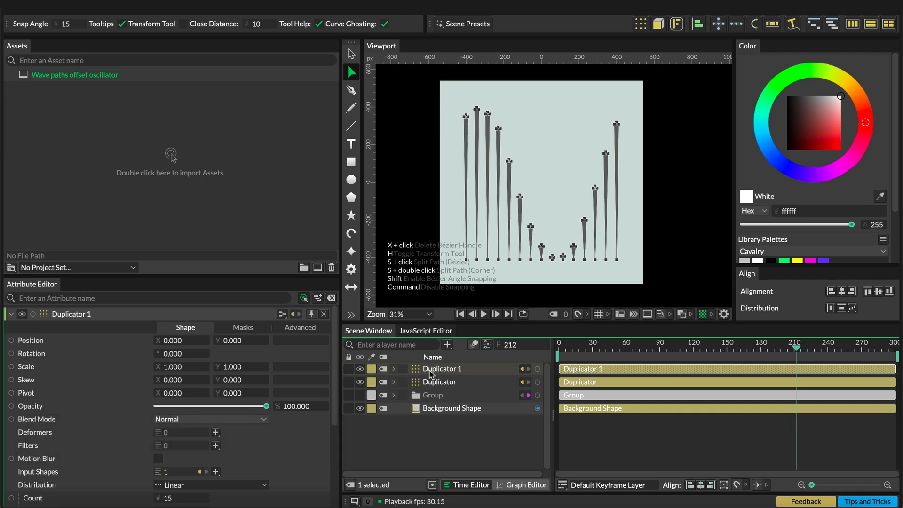
Step: Set the duplicated Duplicator's rotation to -180 and its X position to -15
left_click(176, 353)
type("-")
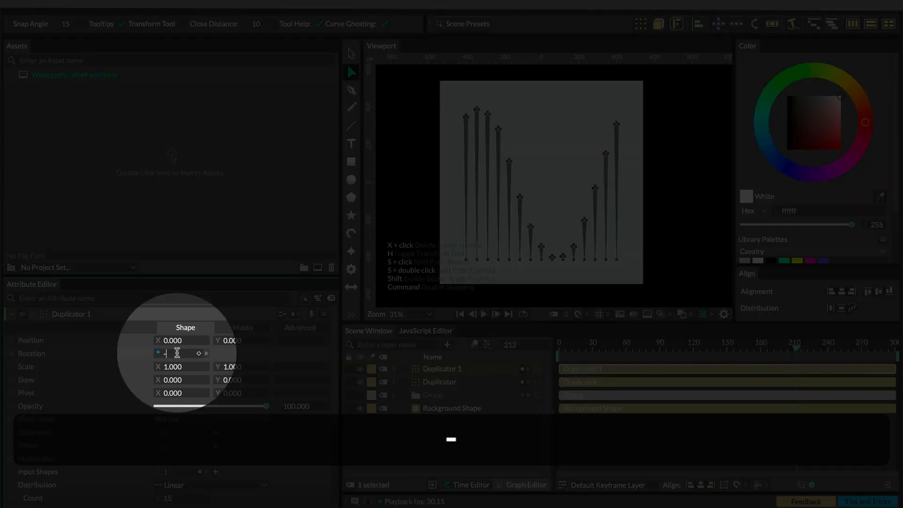
type("180")
key("Return")
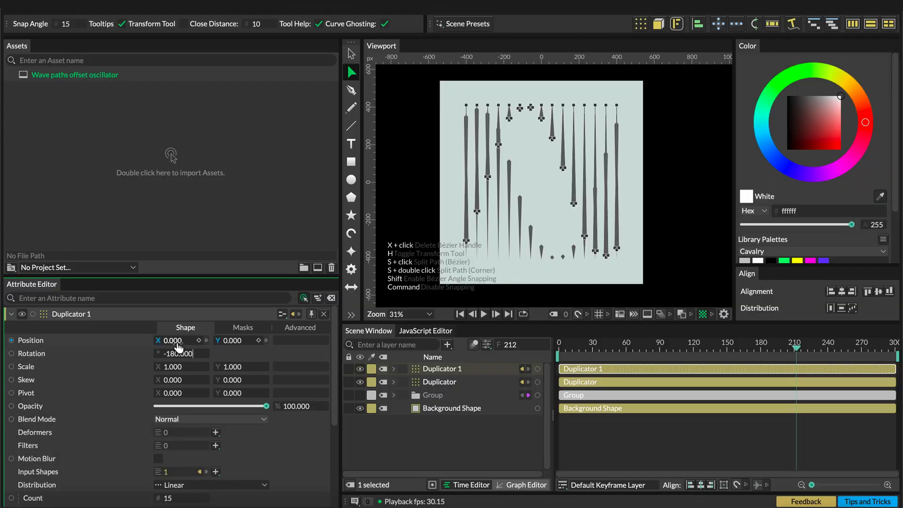
left_click(177, 342)
type("-15")
key("Return")
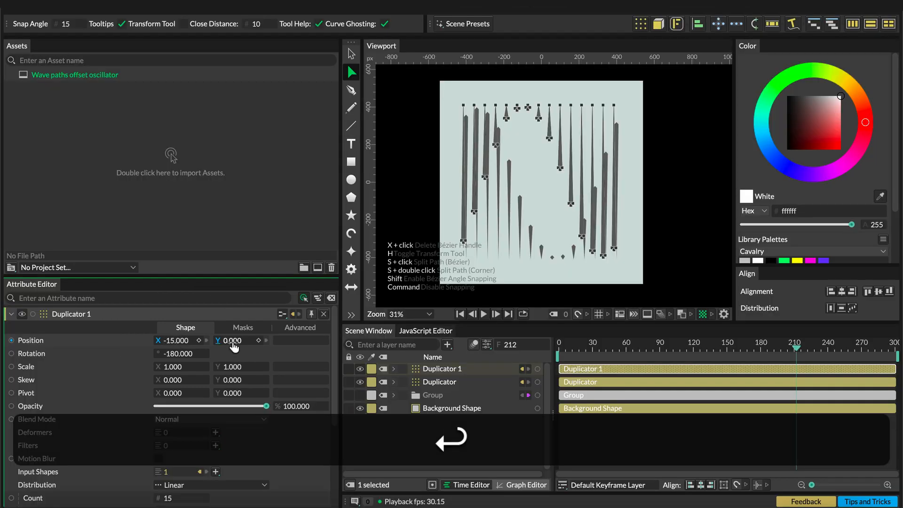
Step: Set the original Duplicator's X position to 15
left_click(422, 382)
left_click(177, 340)
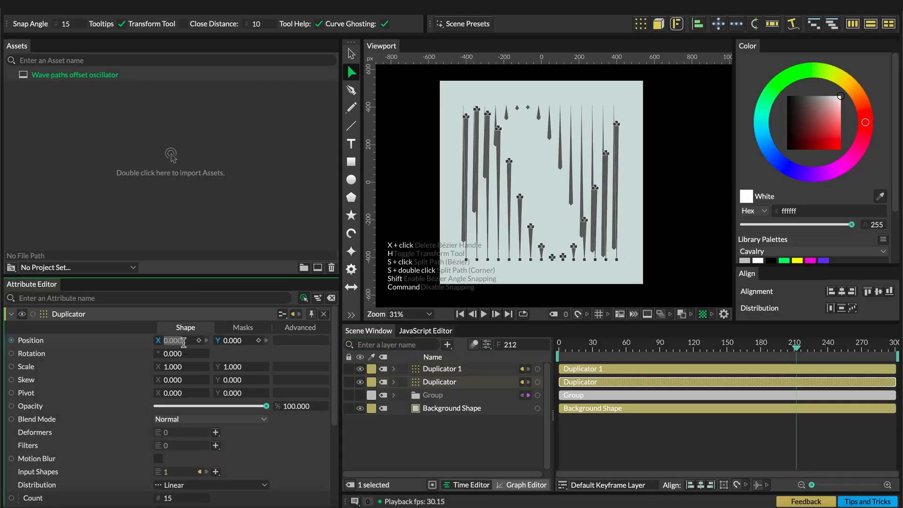
type("15")
key("Return")
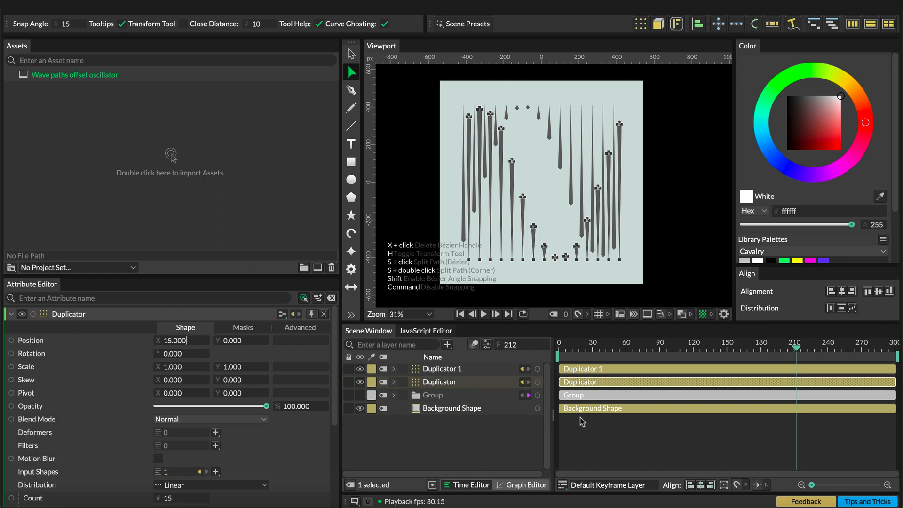
Step: Deselect the layers and play back the two opposing waves from frame 0
left_click(598, 422)
left_click_drag(573, 351, 531, 340)
key("space")
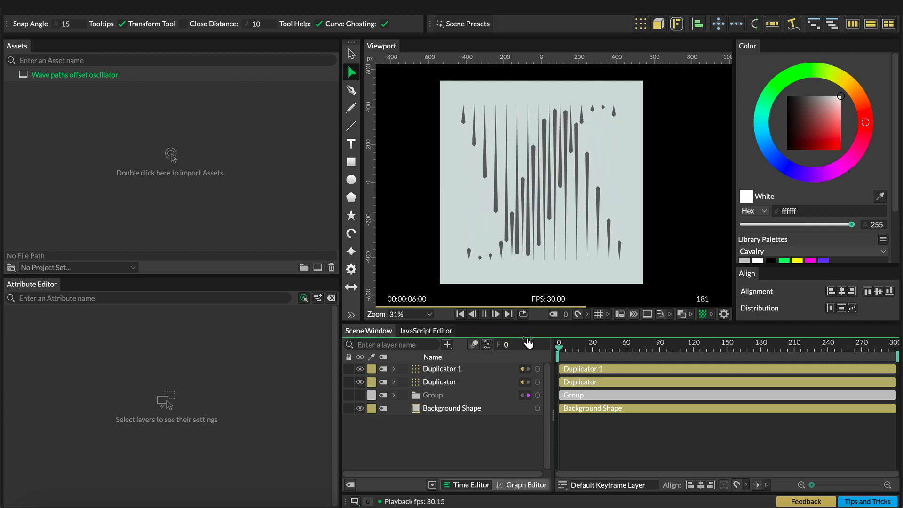
key("space")
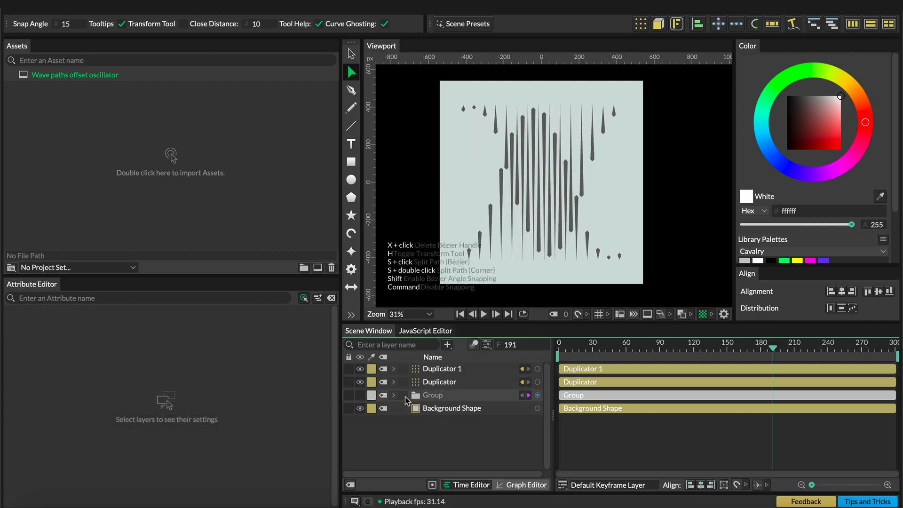
Step: Set the fill colour of the editable rectangle inside the group to hex 2a3137
left_click(393, 396)
left_click(438, 409)
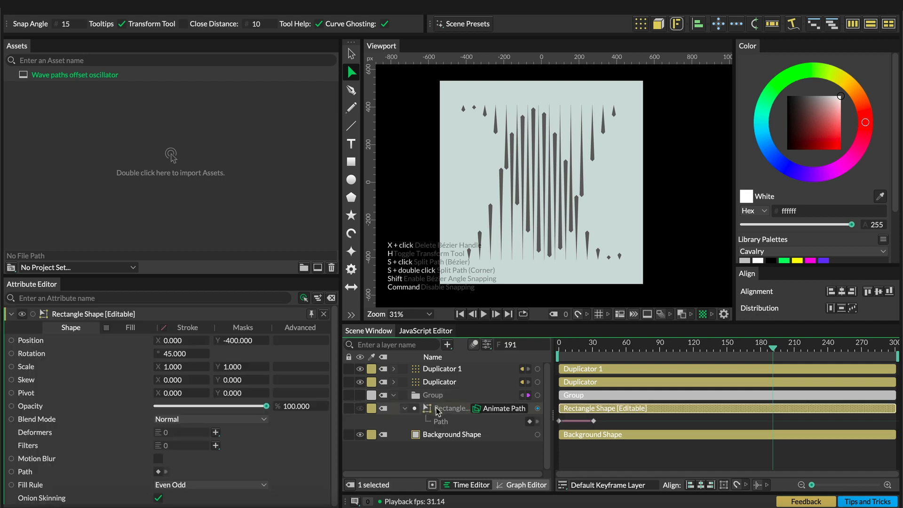
left_click(134, 328)
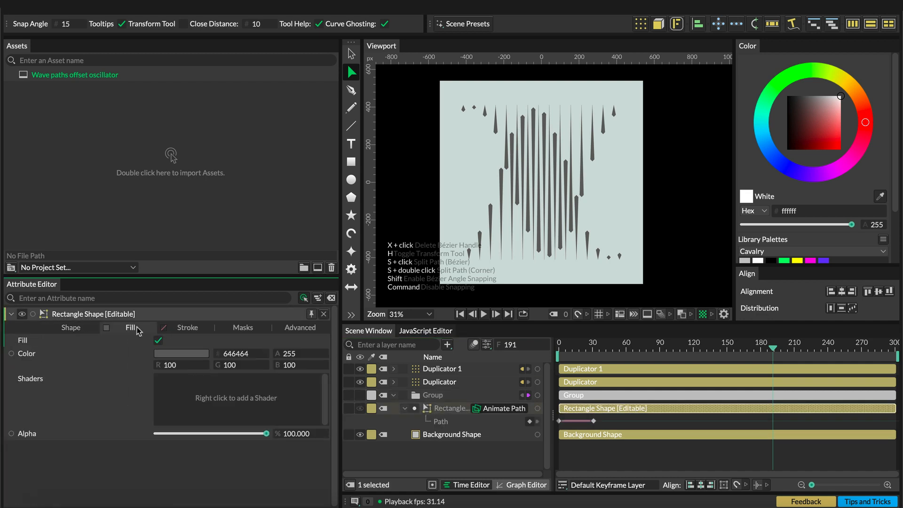
type("2")
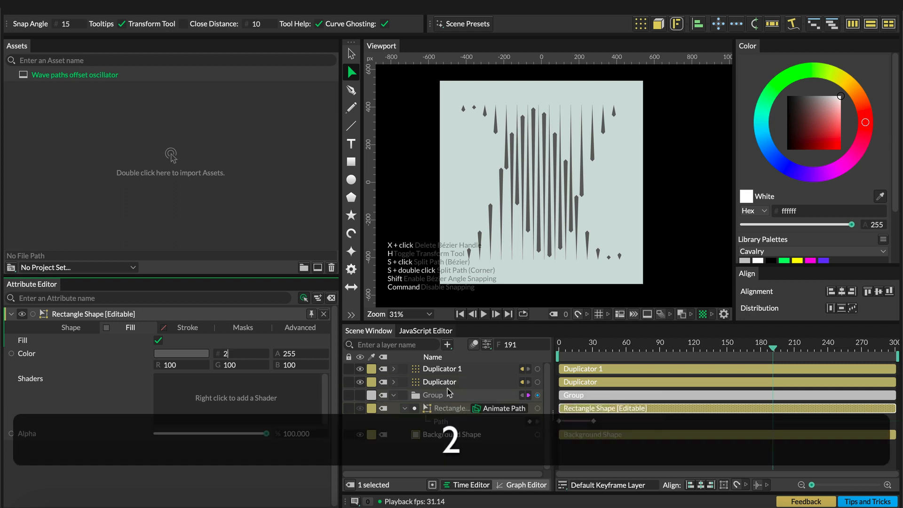
type("a3137")
key("Return")
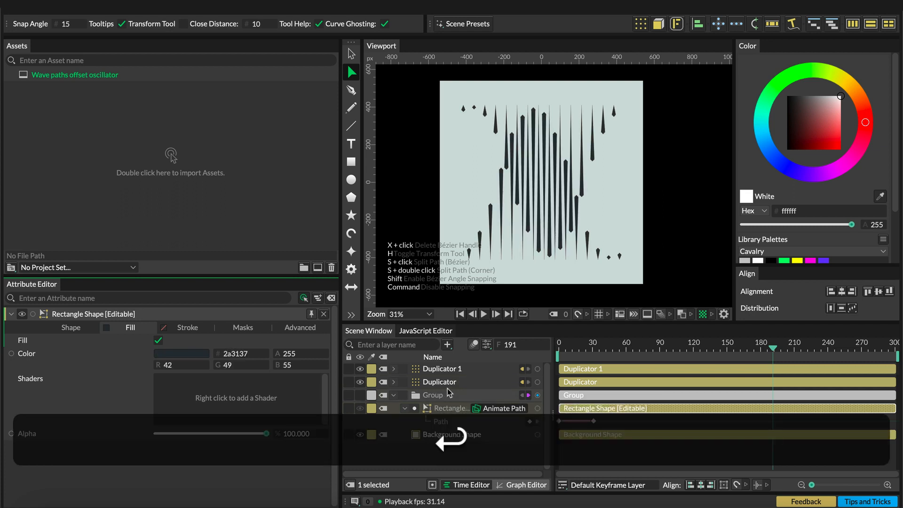
Step: Play back the recoloured wave animation from frame 0, then stop it
left_click_drag(604, 351, 544, 348)
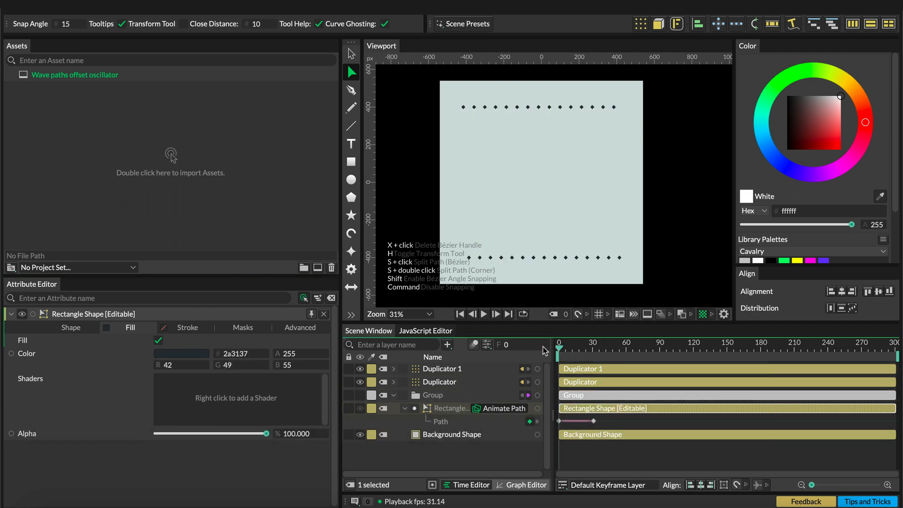
key("space")
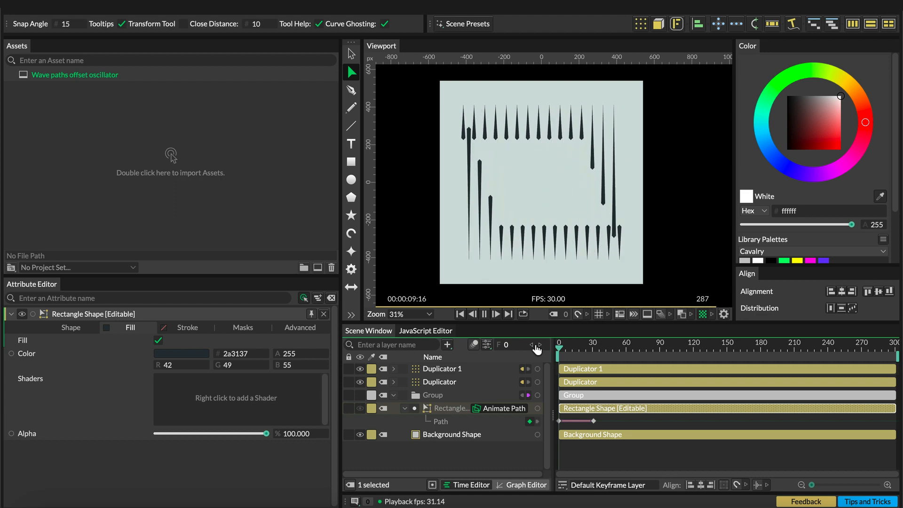
key("space")
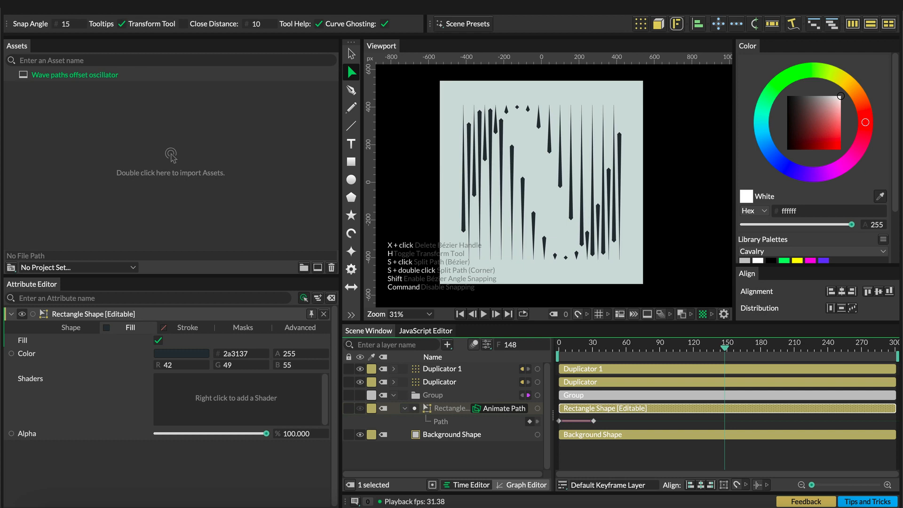
Step: Add the current composition to the Render Manager queue
left_click(79, 5)
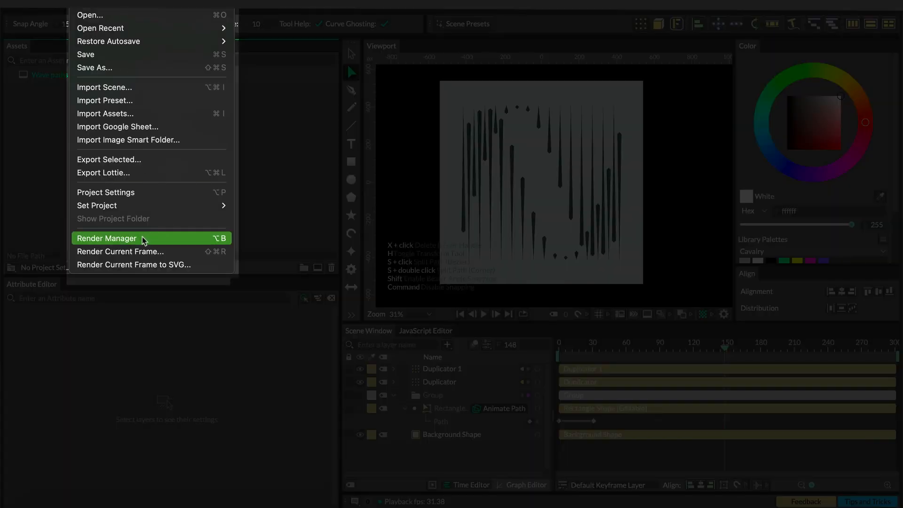
left_click(143, 239)
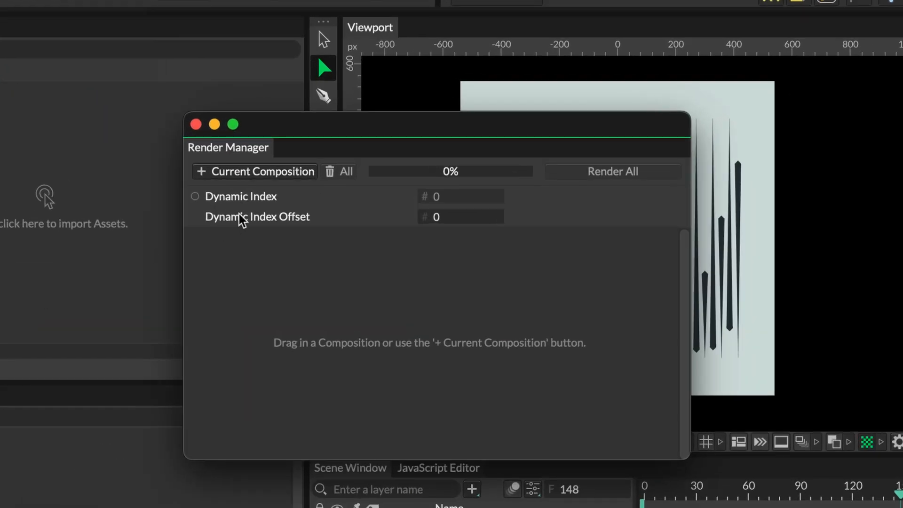
left_click(295, 172)
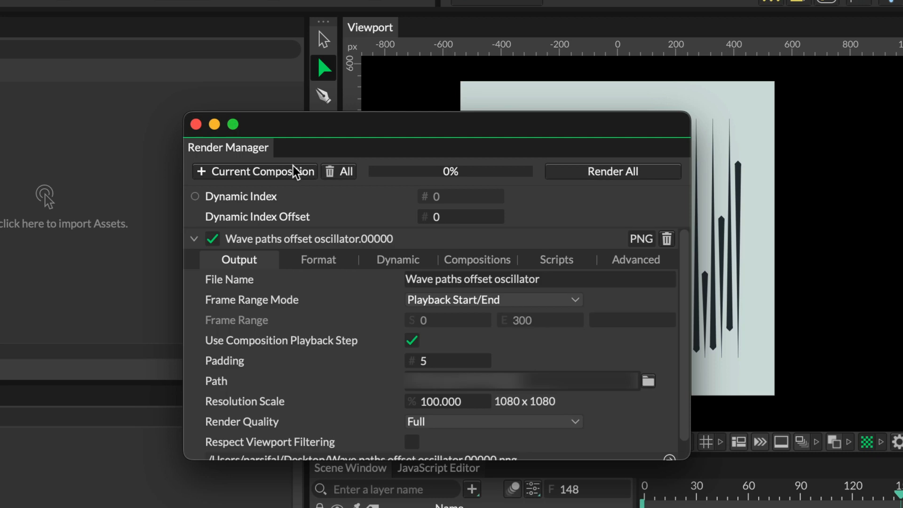
Step: Set the render item's file format to MP4 with a Very High bitrate
left_click(319, 260)
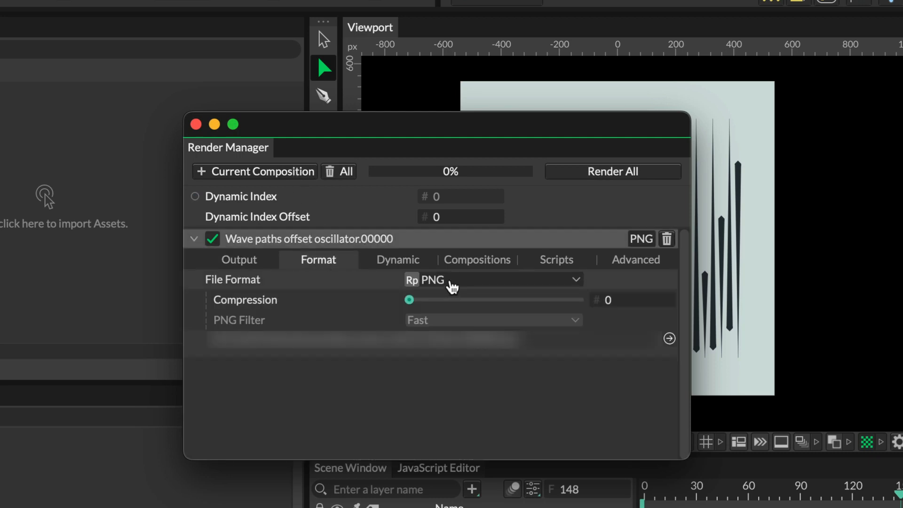
left_click(452, 283)
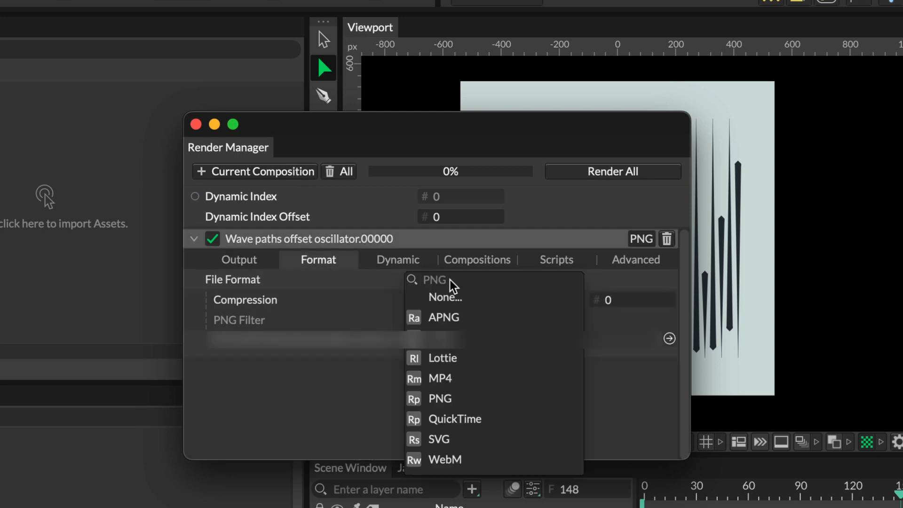
left_click(453, 379)
left_click(447, 301)
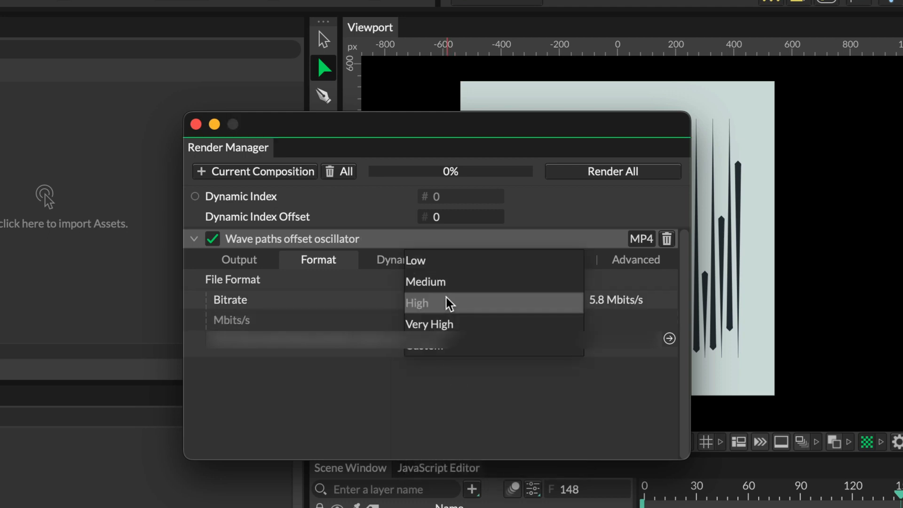
left_click(459, 327)
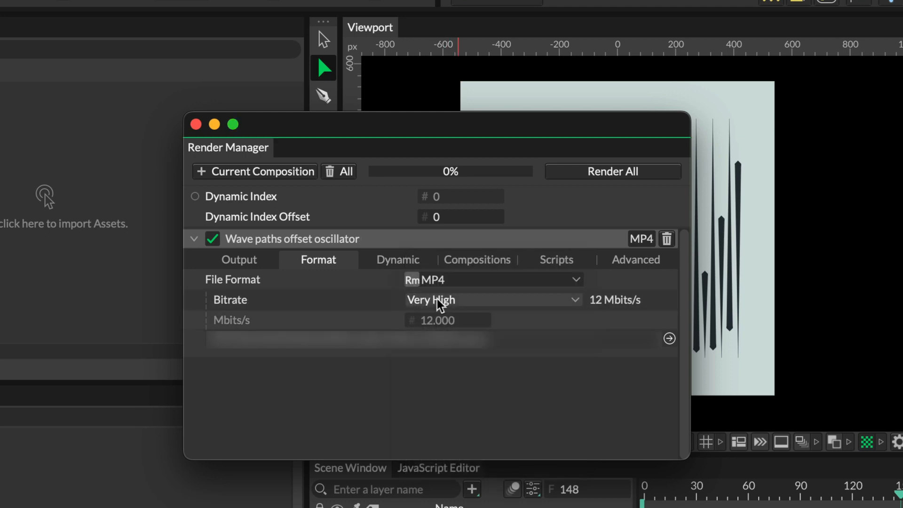
Step: Choose the Desktop folder as the output path and render all queued items
left_click(237, 259)
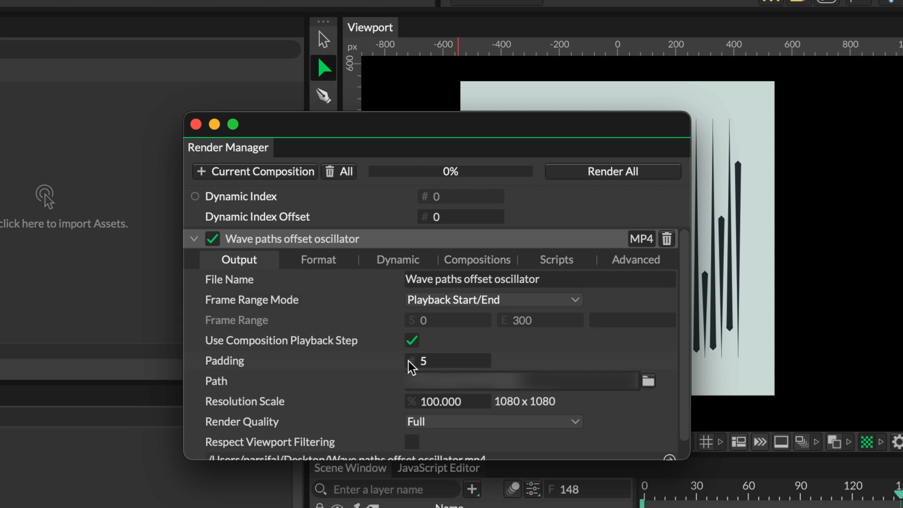
left_click(648, 380)
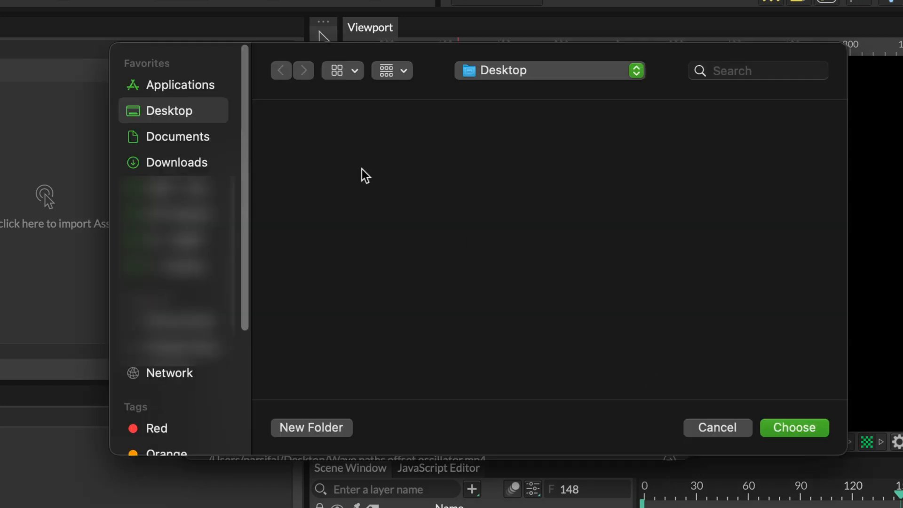
left_click(784, 426)
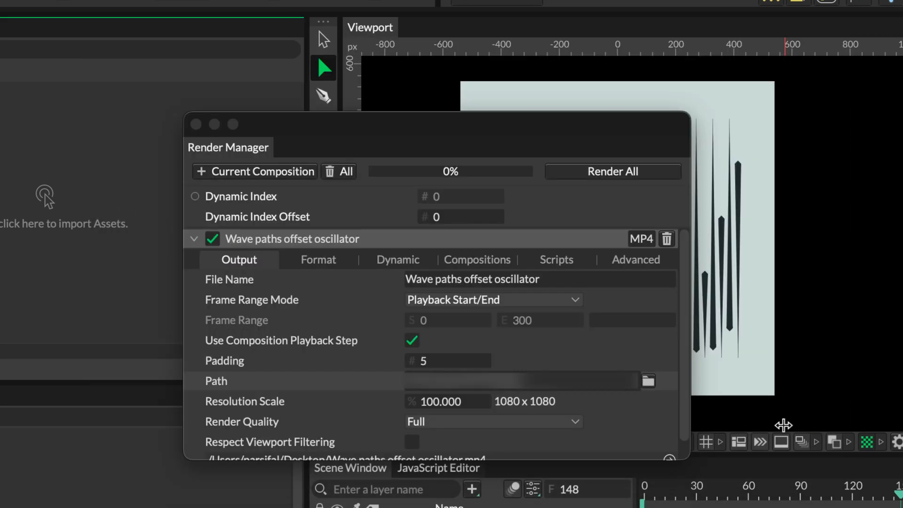
left_click(614, 172)
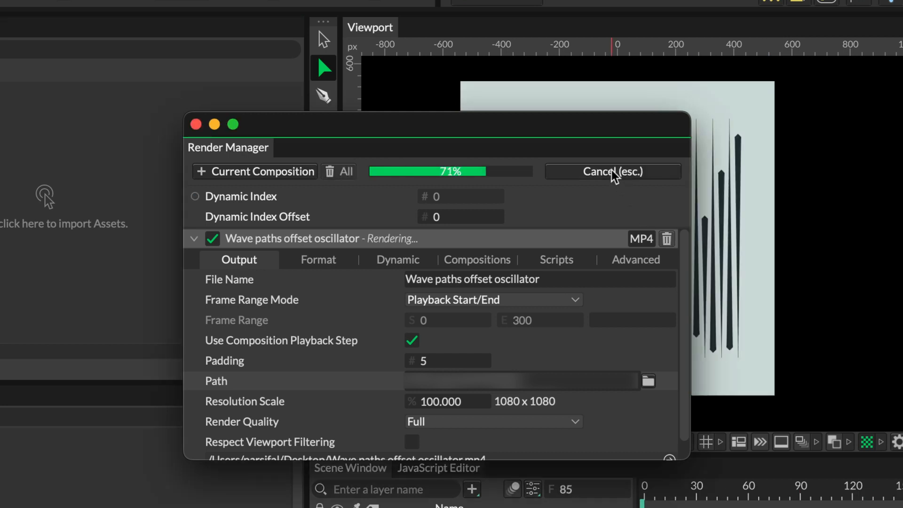